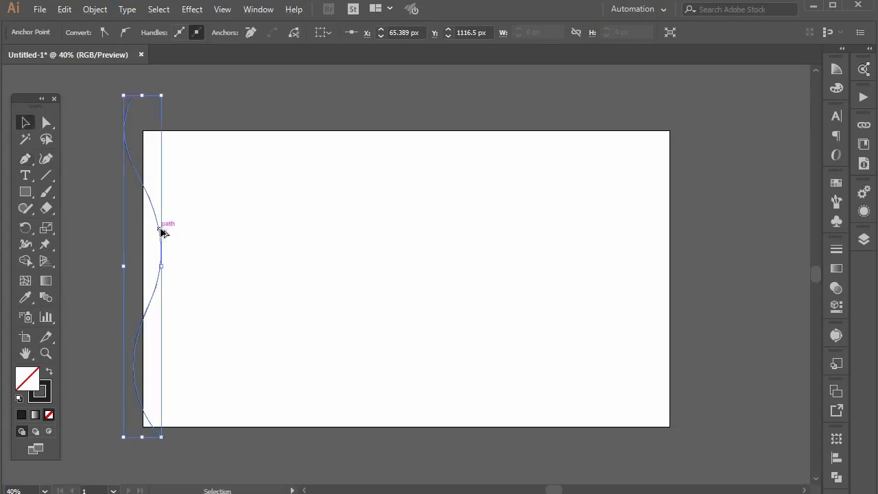
Duplicate the wavy vertical path near the artboard's right edge and make a blend between the two paths.
mouse_move(161, 231)
mouse_down()
mouse_move(505, 231)
mouse_move(616, 250)
mouse_move(650, 245)
mouse_up()
click(688, 150)
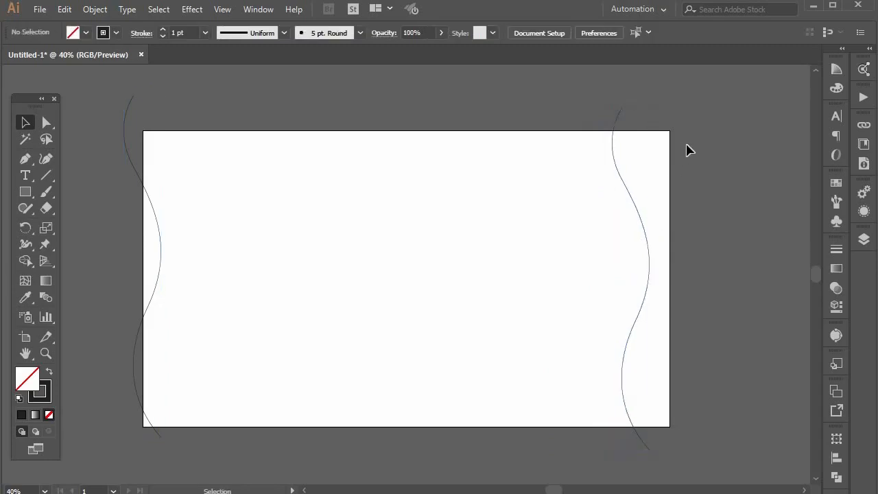
key(ctrl+a)
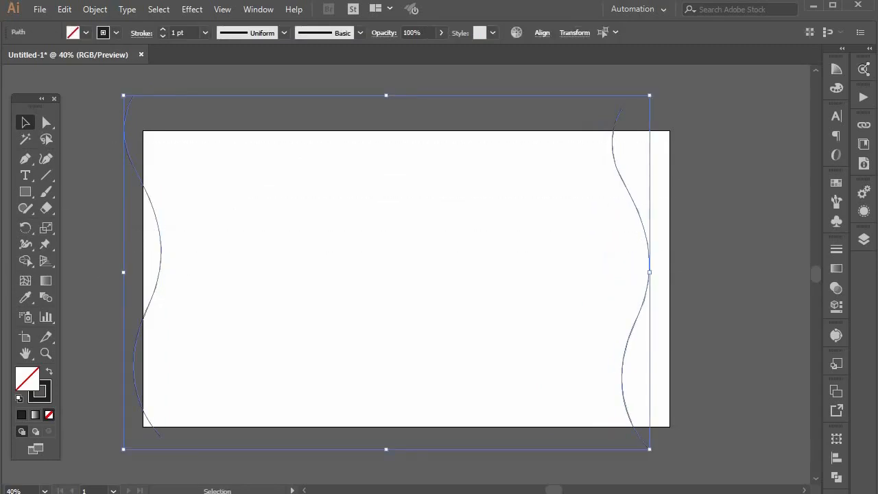
click(90, 11)
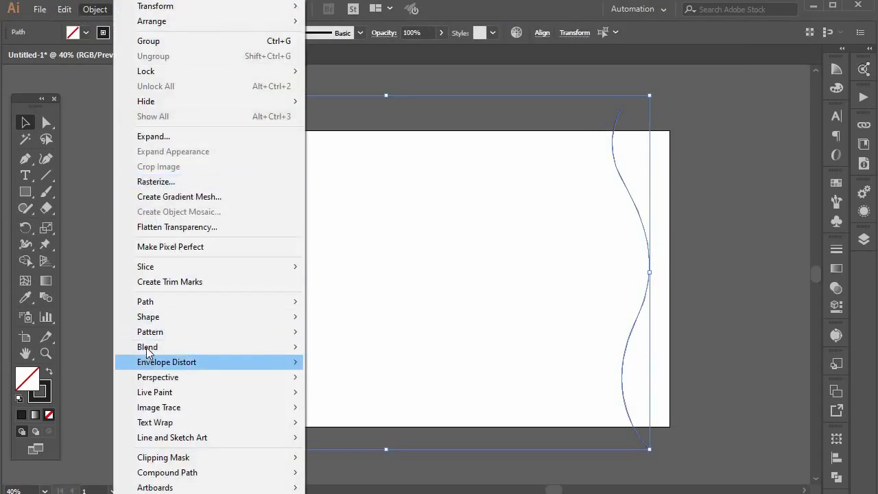
mouse_move(148, 348)
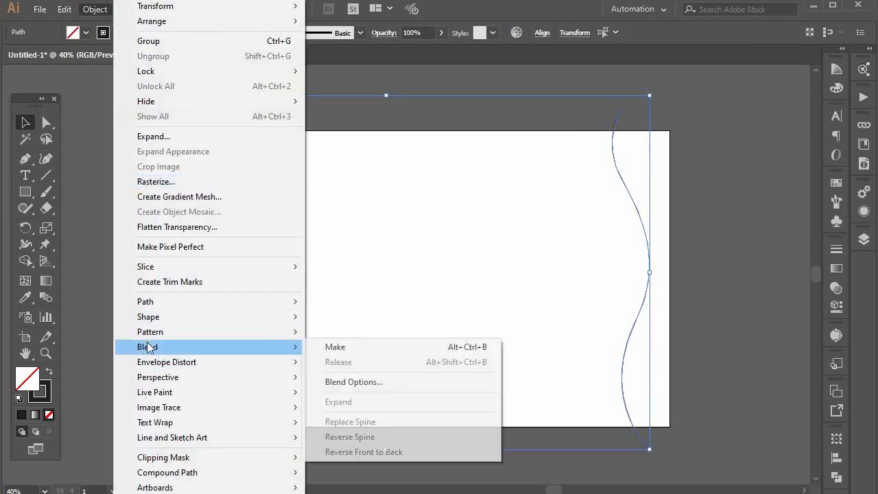
click(360, 347)
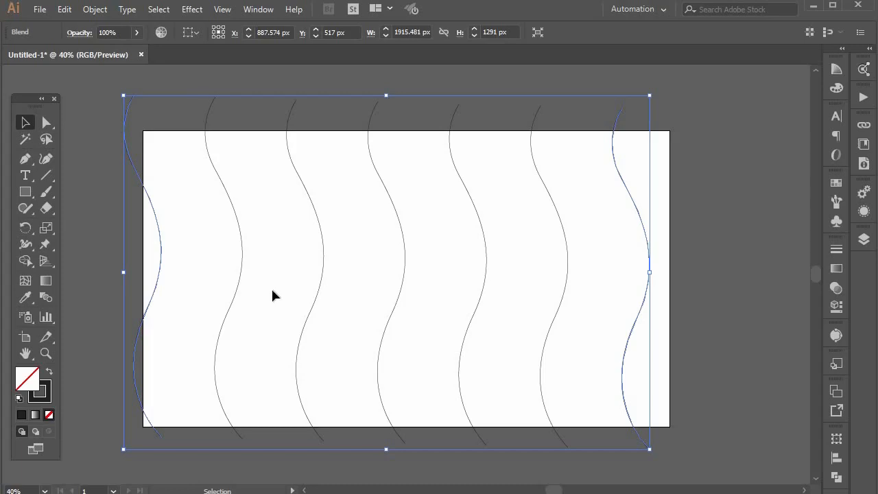
Turn on preview in the blend's options and change its spacing to Specified Steps.
click(95, 9)
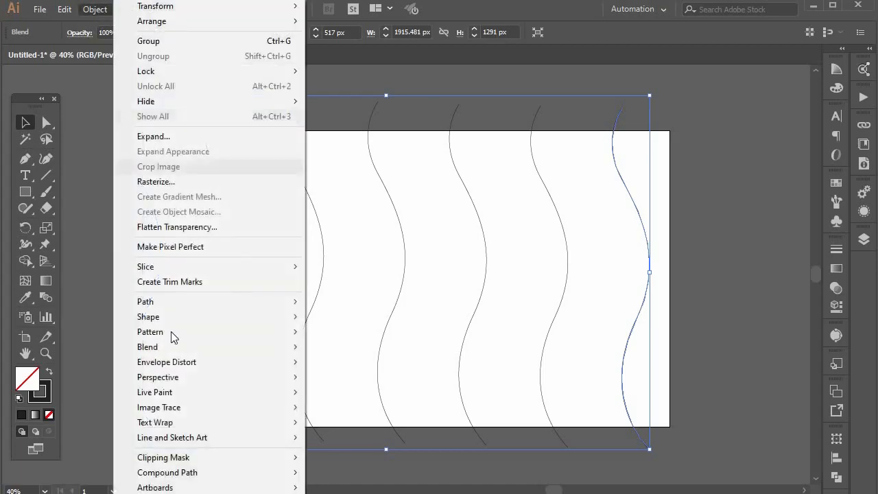
mouse_move(169, 345)
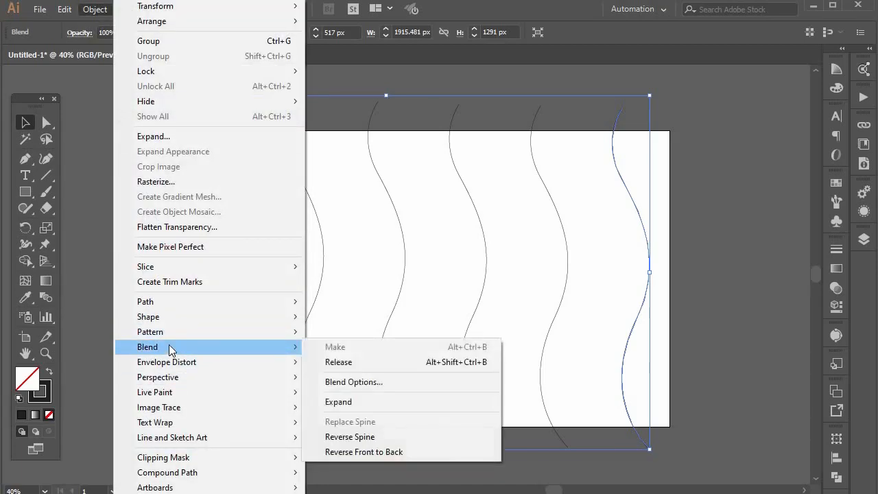
click(353, 382)
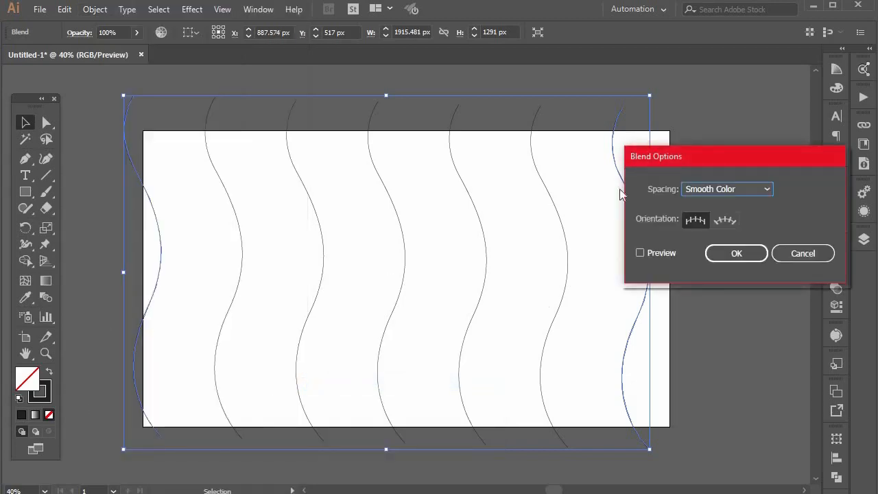
drag(662, 160, 546, 171)
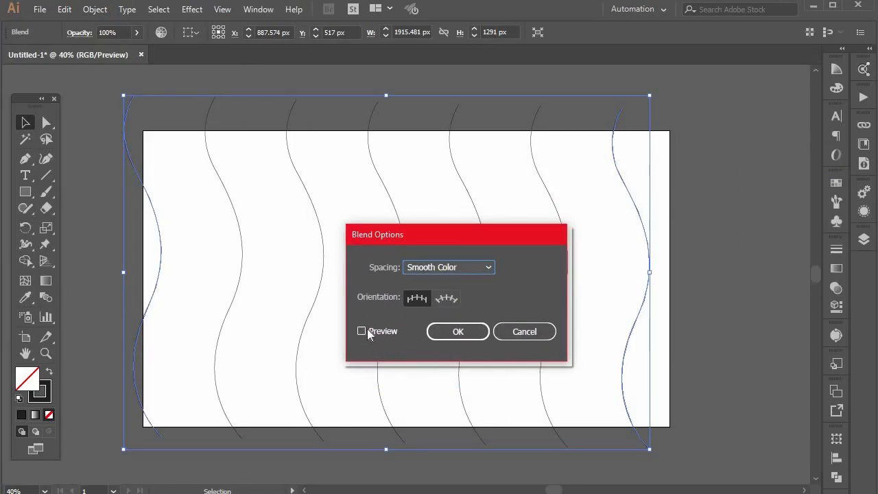
click(363, 332)
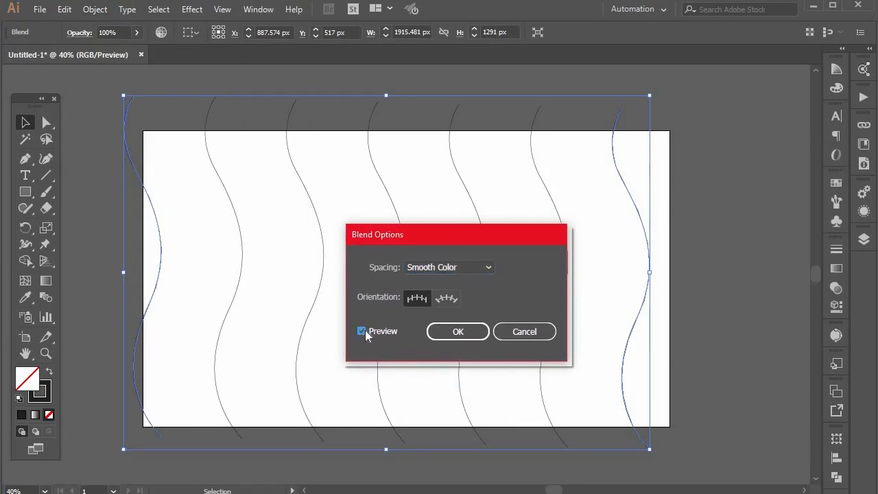
click(421, 270)
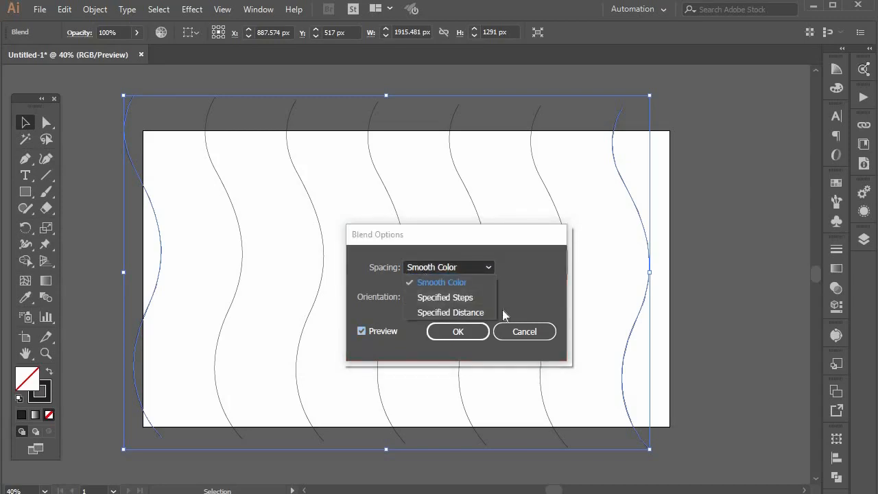
click(452, 297)
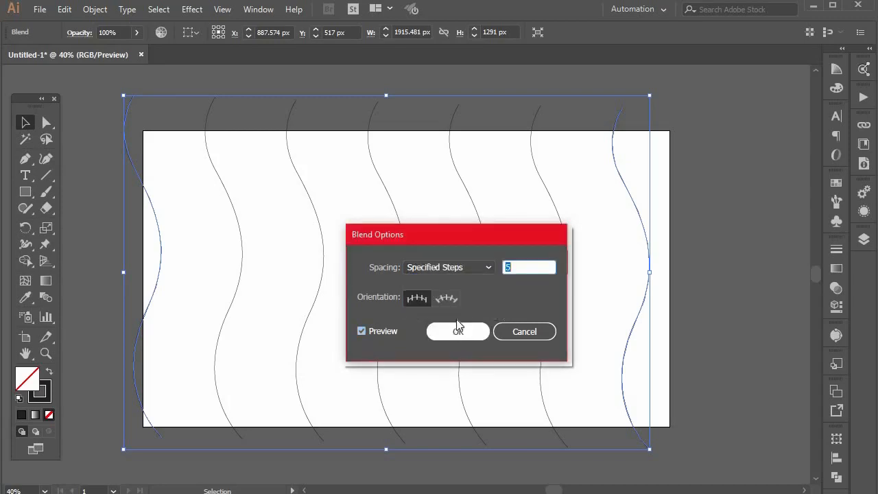
Set the blend's specified steps to 112 and apply the options.
drag(424, 237, 355, 239)
click(451, 270)
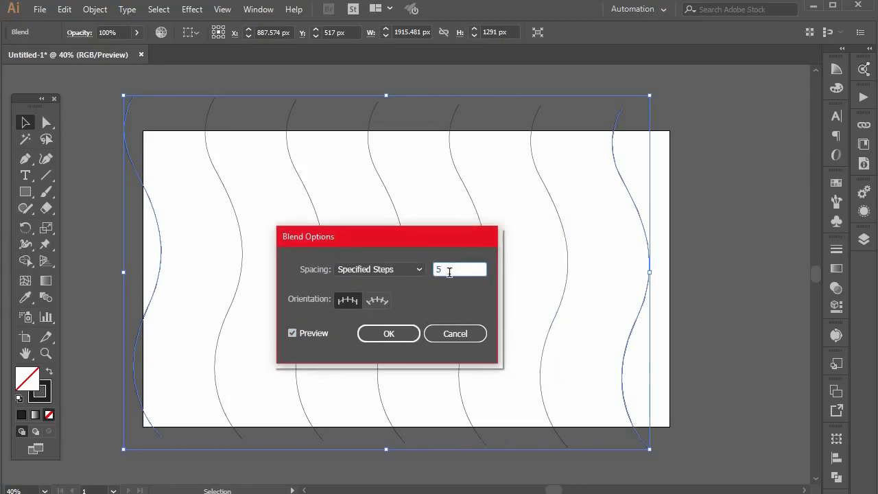
key(Up)
key(Up)
key(Up)
key(Up)
key(Up)
key(Up)
key(Up)
key(Up)
key(Up)
key(Up)
key(Up)
key(Up)
key(Up)
key(Up)
key(Up)
key(Up)
key(Up)
key(Up)
key(Up)
key(Up)
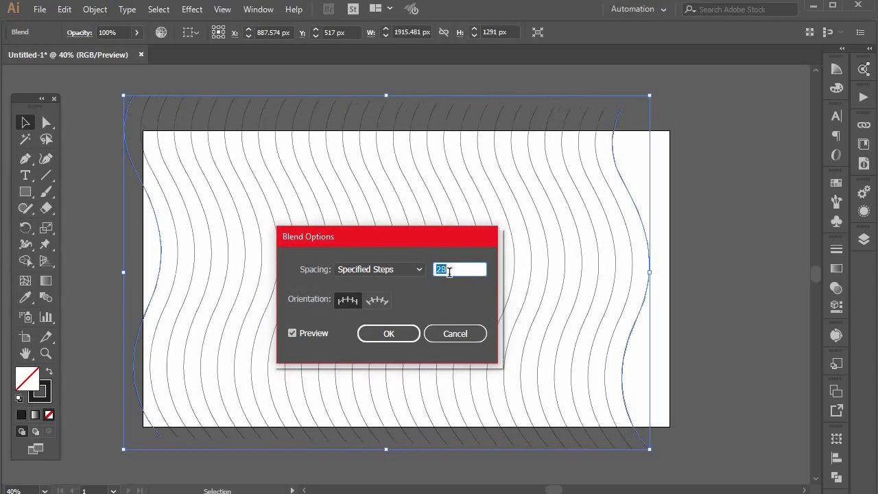
key(Up)
key(Up)
key(Up)
key(Up)
key(Up)
key(Up)
key(Up)
key(Up)
key(Up)
key(Up)
key(Up)
key(Up)
key(Up)
key(Up)
key(Up)
key(Up)
key(Up)
key(Up)
key(Up)
key(Up)
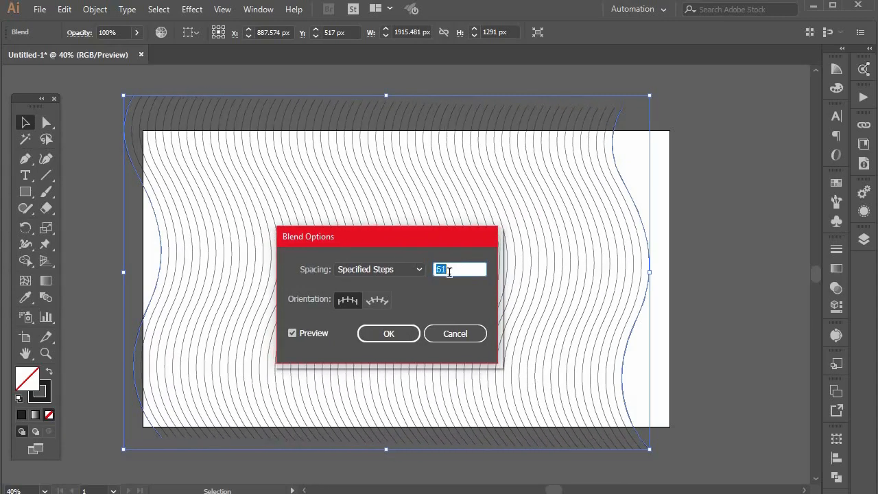
key(Up)
key(Up)
key(Up)
key(Up)
key(Up)
key(Up)
key(Up)
key(Up)
key(Up)
key(Up)
key(Up)
key(Up)
key(Up)
key(Up)
key(Up)
key(Up)
key(Up)
key(Up)
key(Up)
key(Up)
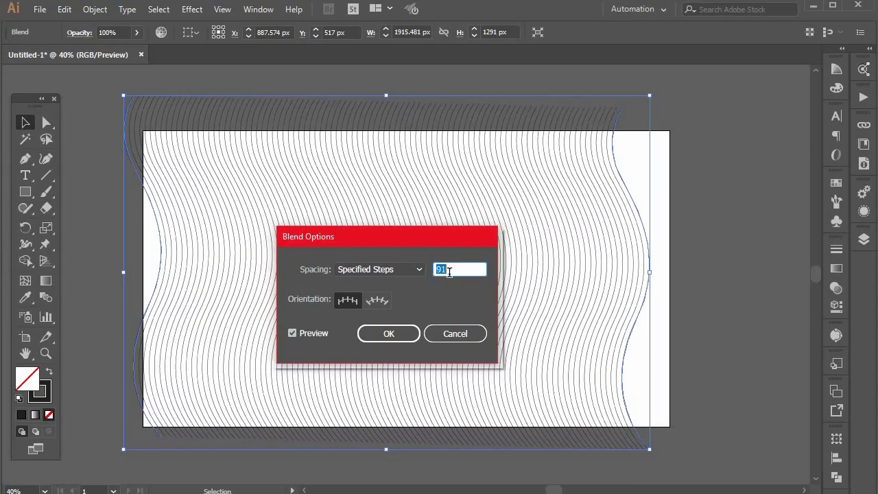
key(Up)
key(Up)
key(Up)
key(Up)
key(Up)
key(Up)
key(Up)
key(Up)
key(Up)
key(Up)
key(Up)
key(Up)
key(Up)
key(Up)
key(Up)
key(Up)
key(Up)
key(Up)
key(Up)
key(Up)
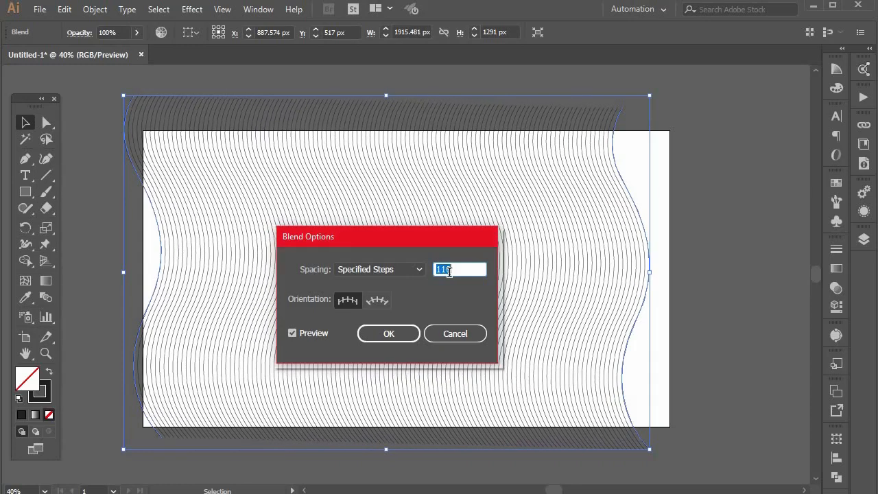
key(Down)
key(Down)
key(Down)
key(Down)
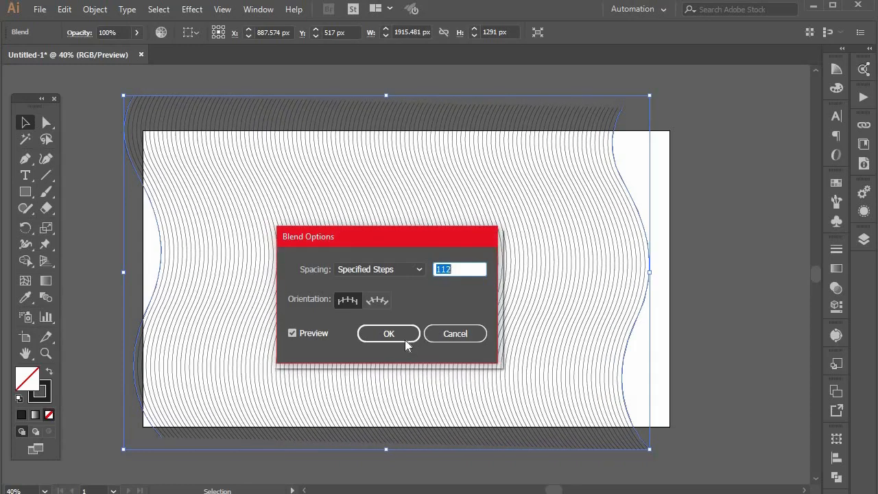
click(384, 335)
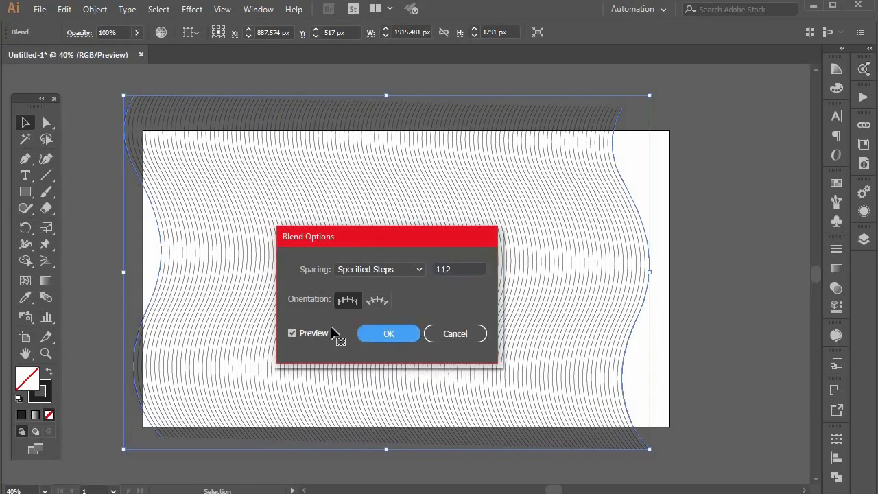
Move the blend about 800 px down to clear the upper part of the artboard.
scroll(247, 265, down, 3)
scroll(247, 265, up, 3)
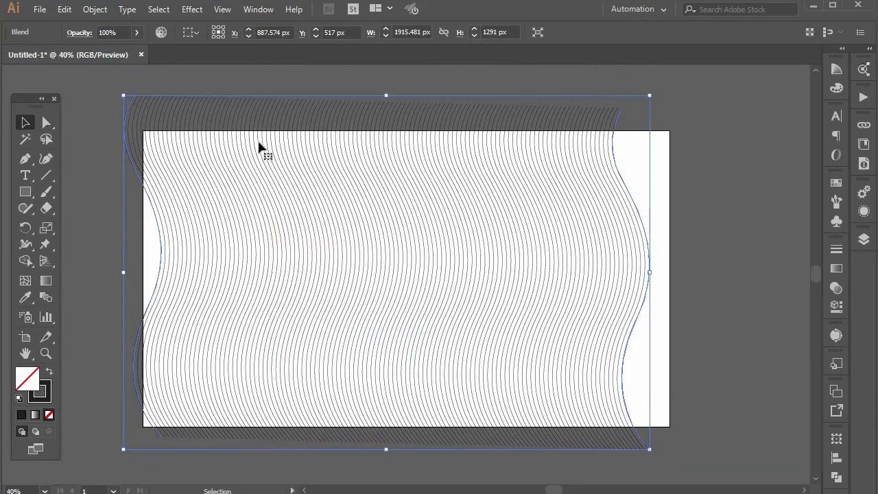
drag(275, 124, 284, 344)
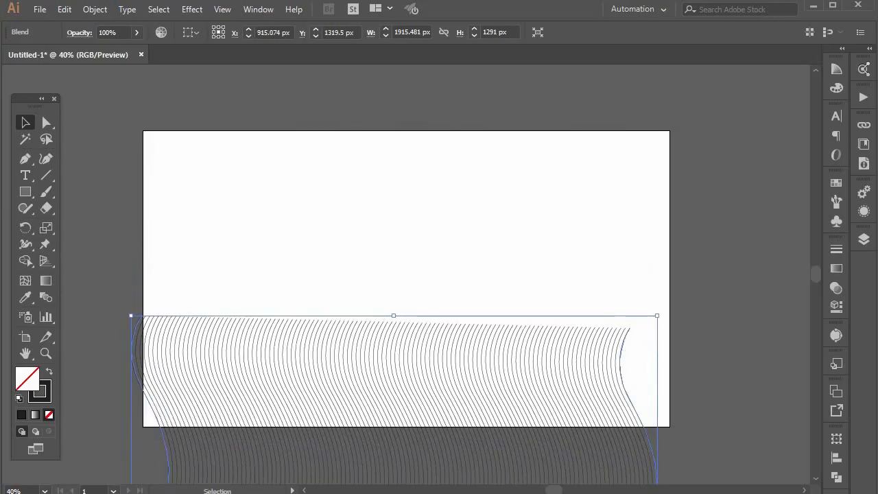
Draw an open wavy horizontal path about 2380 px wide across the upper artboard with the Pen tool, extending past both side edges.
click(25, 159)
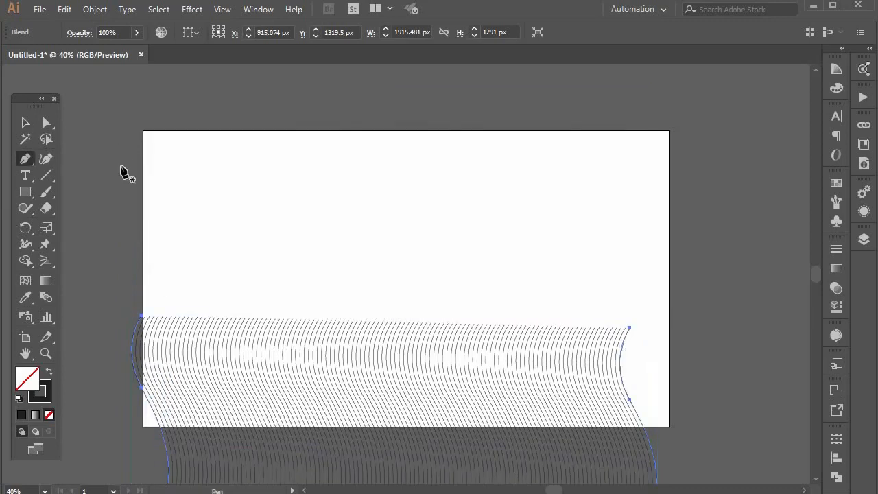
click(108, 187)
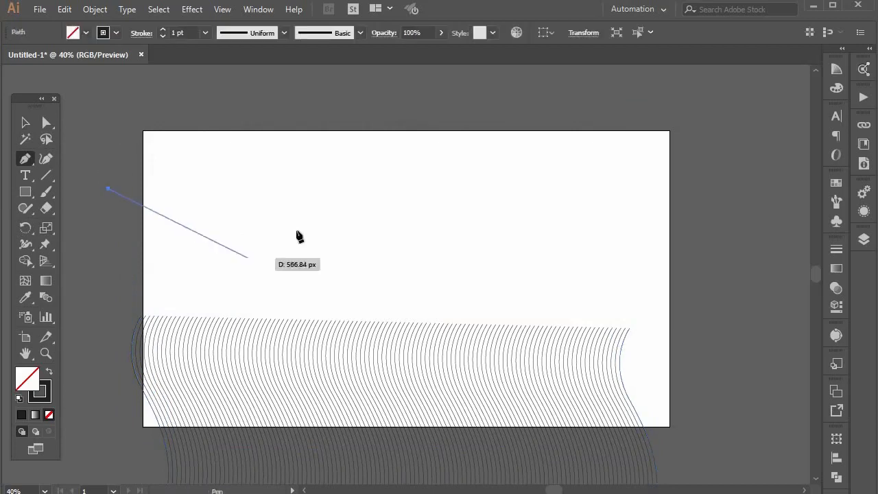
drag(222, 188, 287, 149)
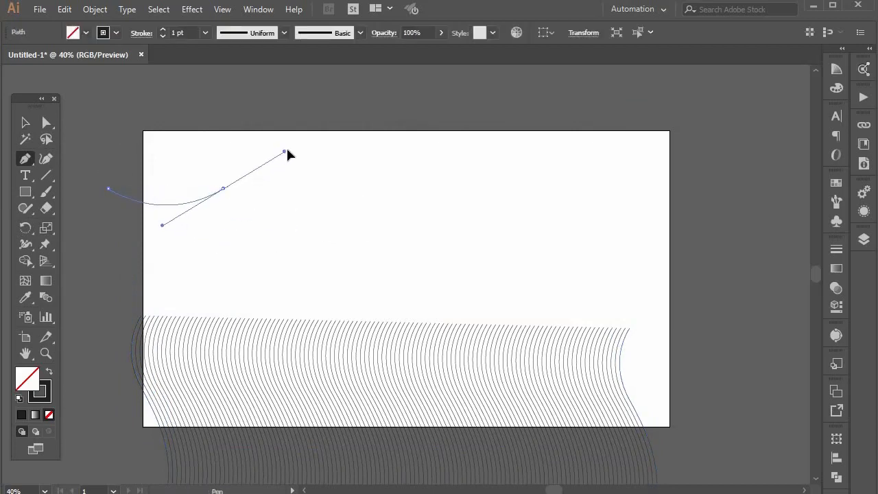
drag(405, 181, 428, 221)
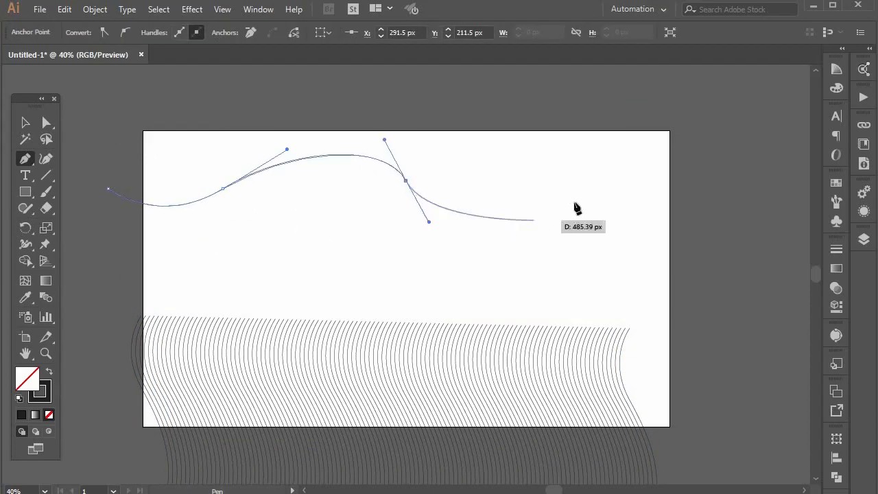
drag(579, 186, 608, 130)
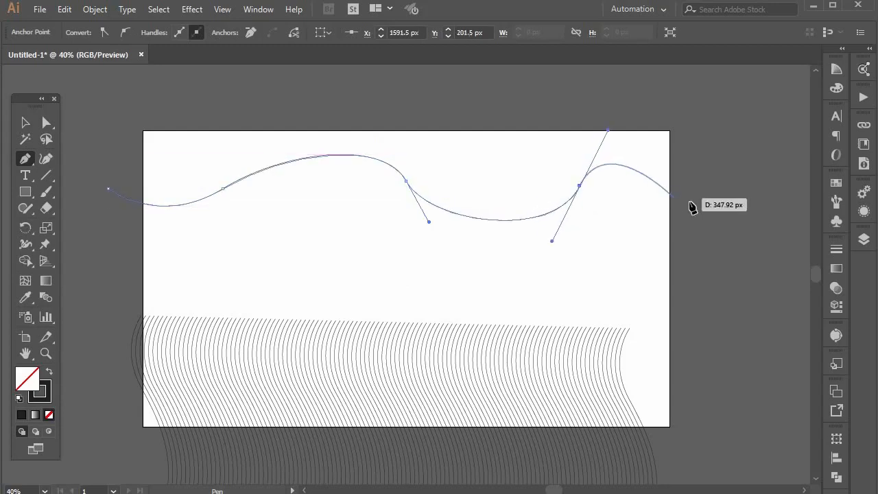
drag(697, 230, 697, 239)
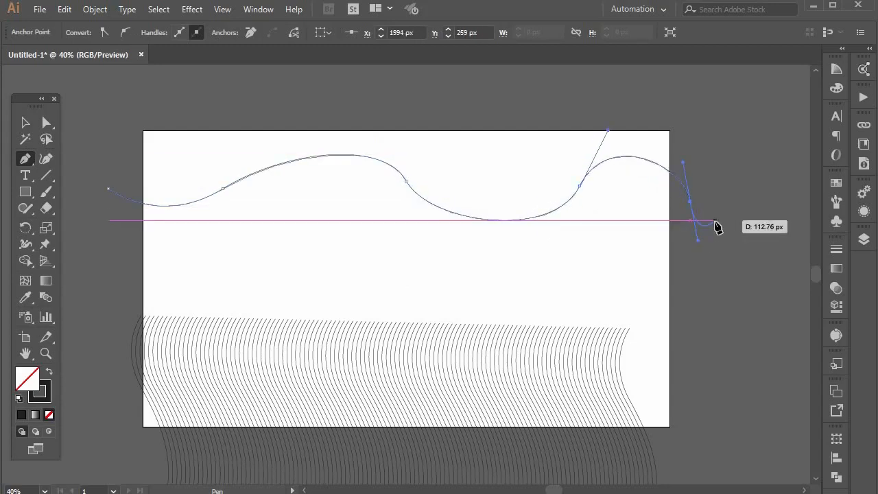
drag(761, 214, 762, 273)
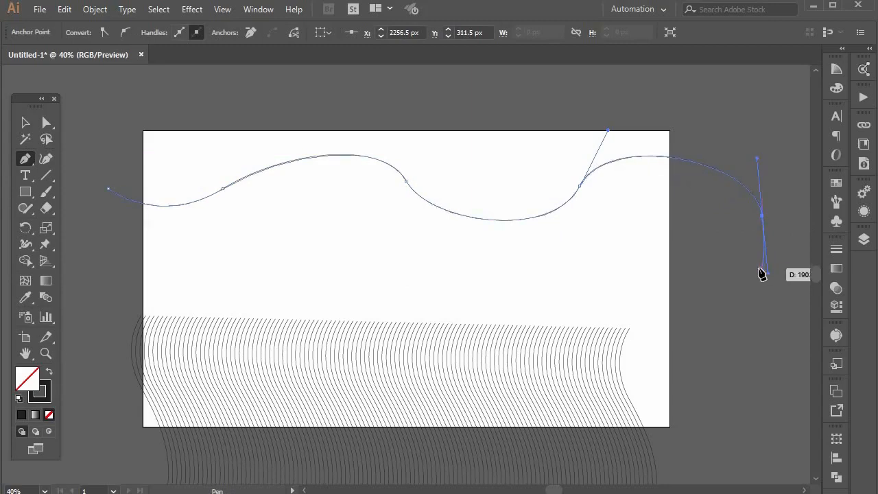
key(v)
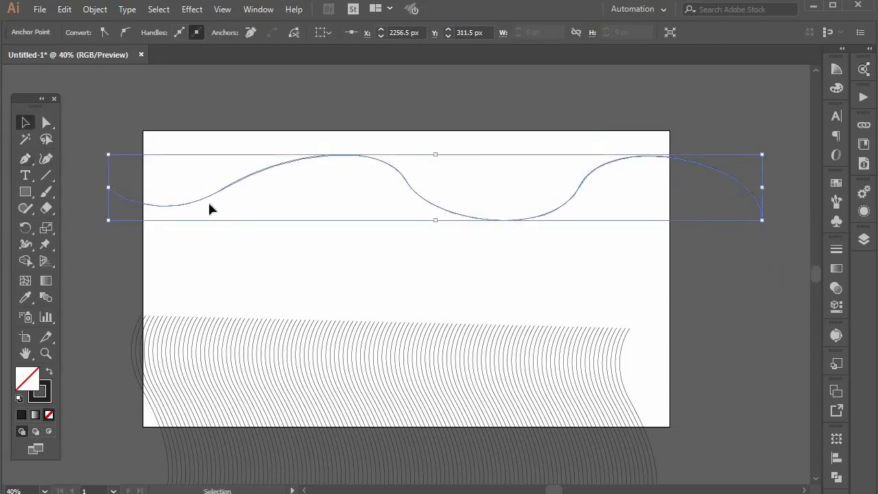
Replace the blend's spine with the horizontal wavy path.
drag(189, 129, 526, 417)
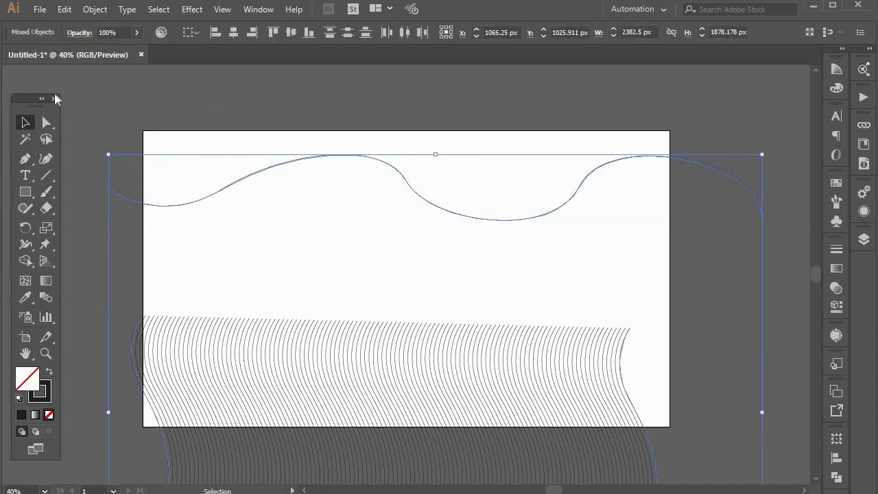
click(95, 10)
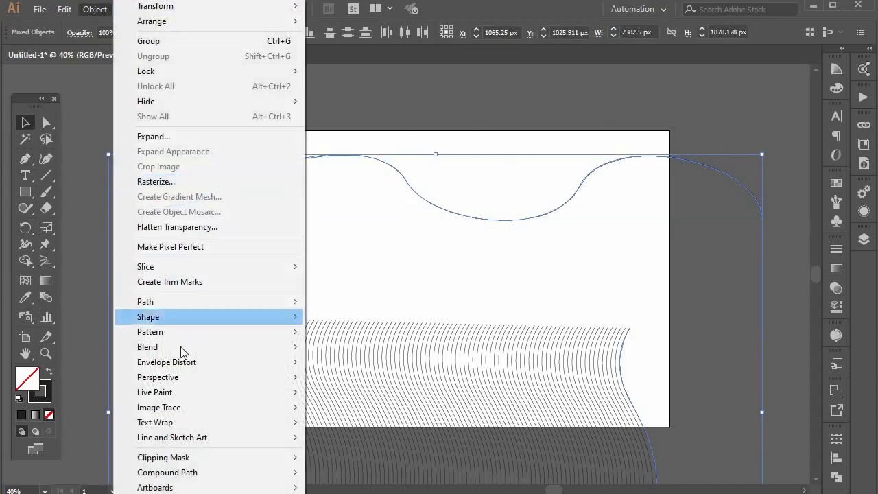
mouse_move(172, 352)
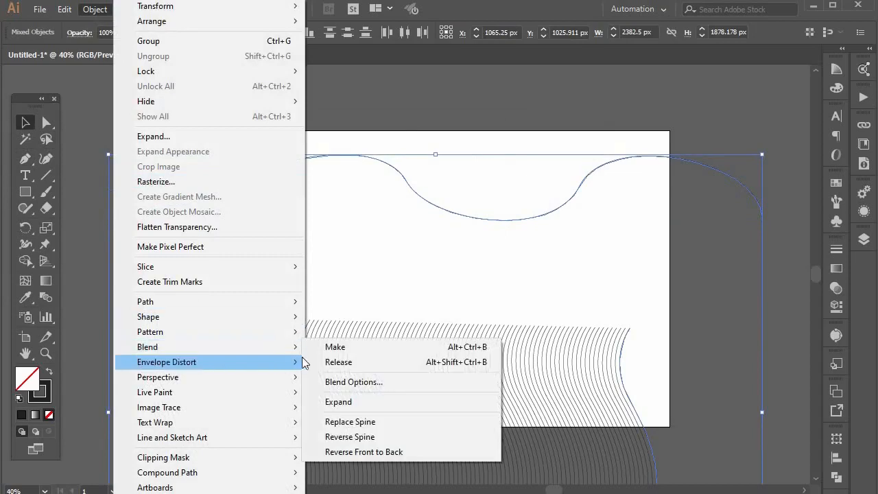
click(362, 422)
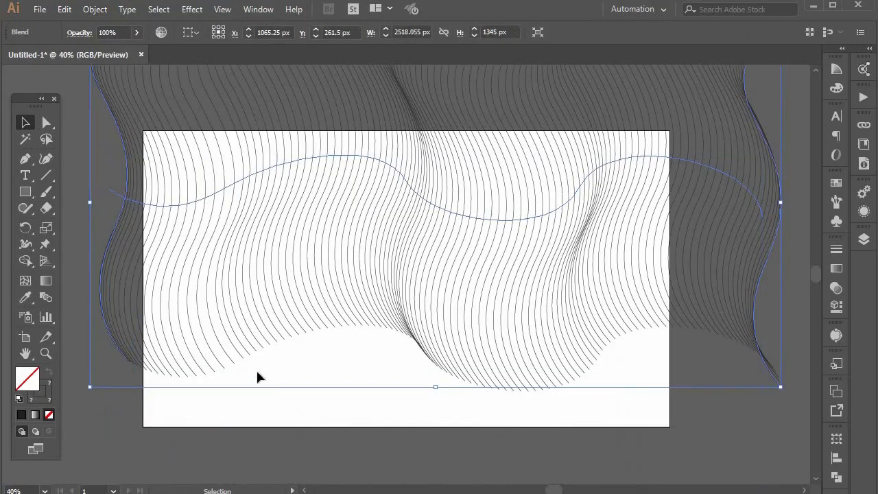
Move the blend about 268 px down and 30 px left so that it covers most of the artboard.
scroll(256, 368, up, 2)
scroll(255, 369, down, 1)
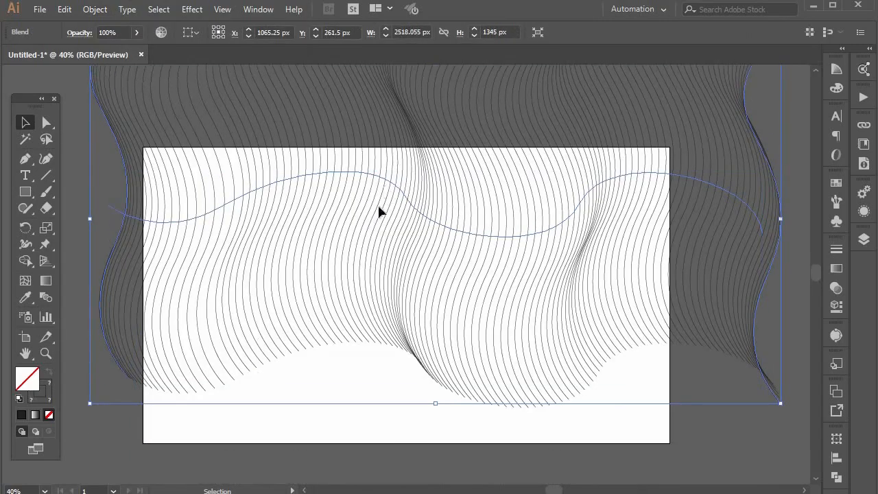
drag(382, 203, 374, 275)
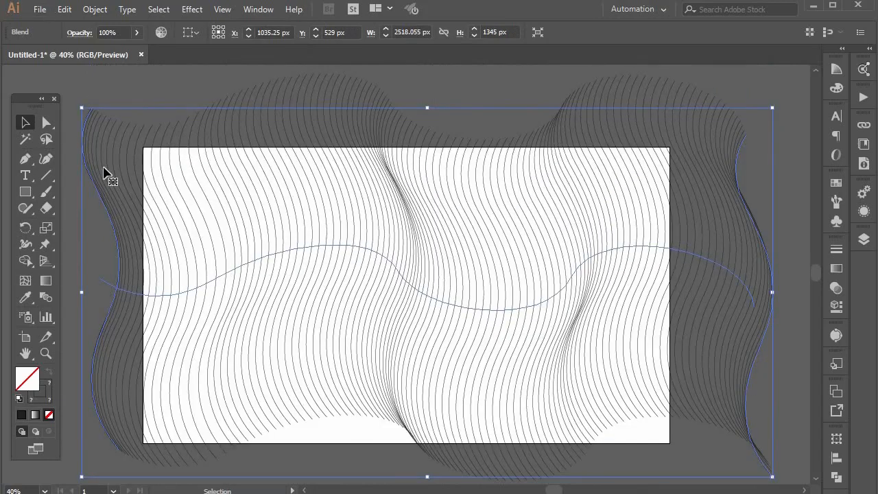
Expand the blend into a group of individual wavy line paths and deselect it.
click(94, 9)
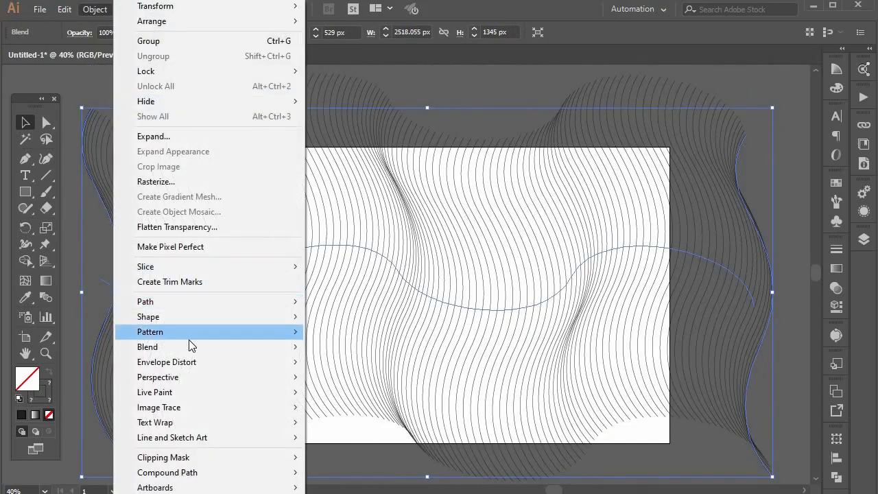
mouse_move(215, 345)
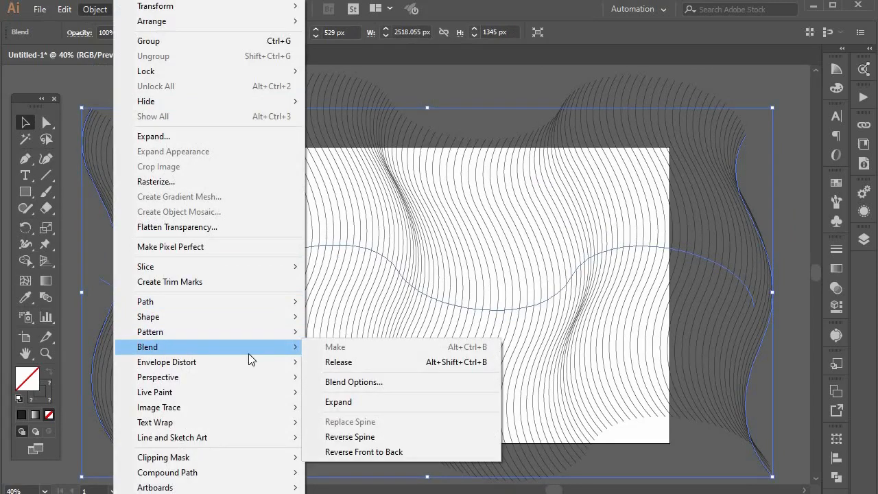
click(353, 401)
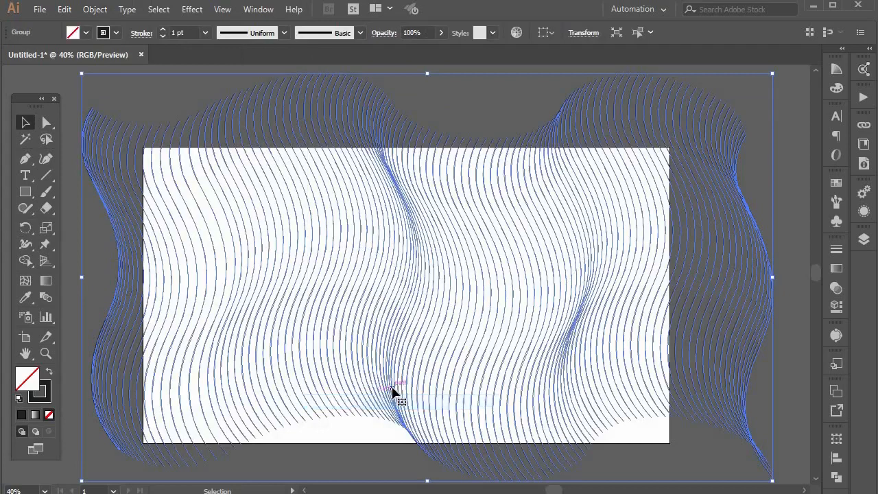
click(509, 311)
key(ctrl+minus)
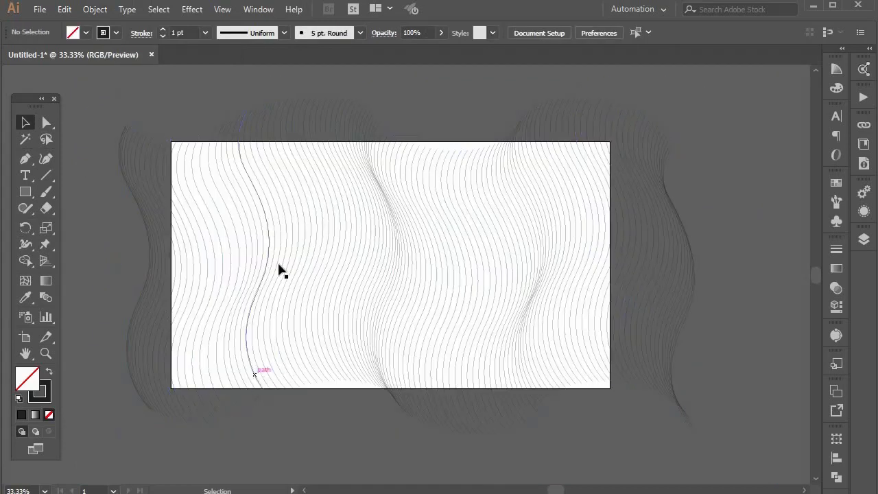
Cut the expanded group of wavy lines from the artboard.
click(279, 267)
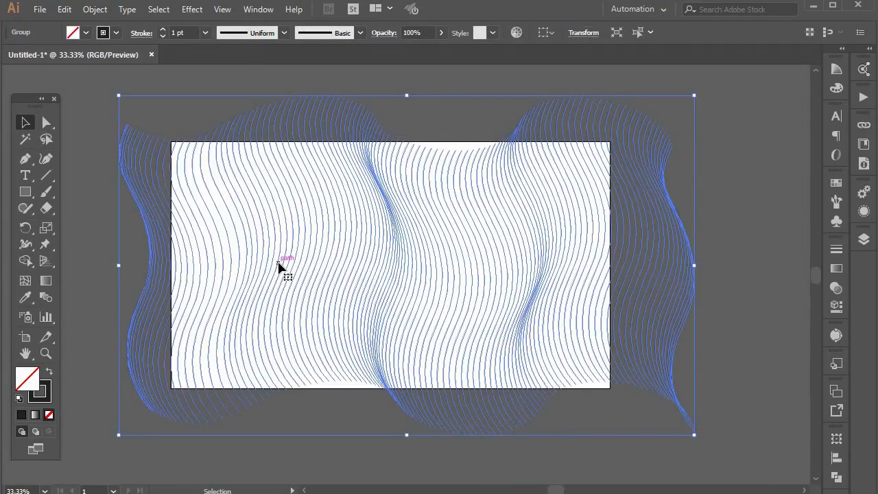
key(a)
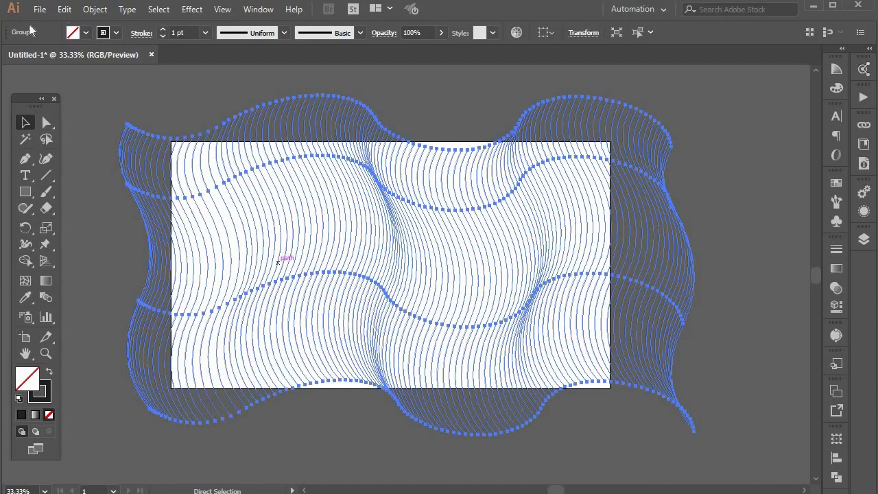
key(ctrl+x)
click(64, 10)
click(93, 89)
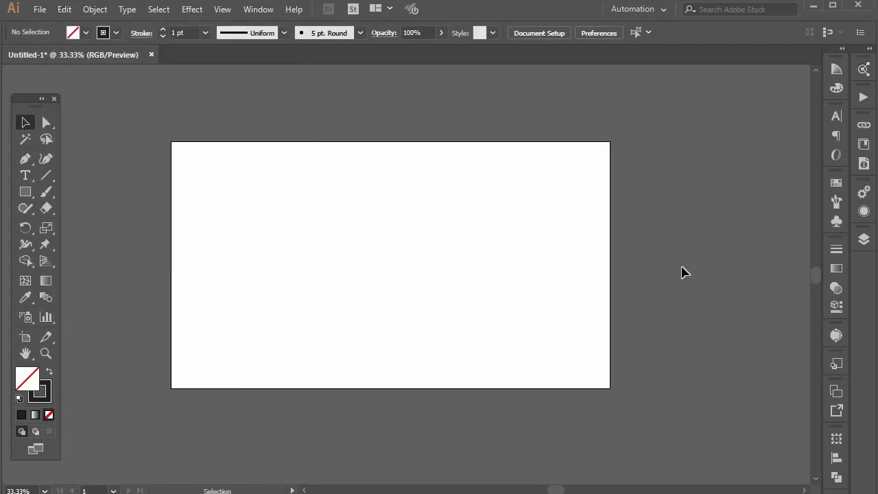
Create a new layer above Layer 1 and paste the wavy line group into it, positioned over the artboard.
click(862, 239)
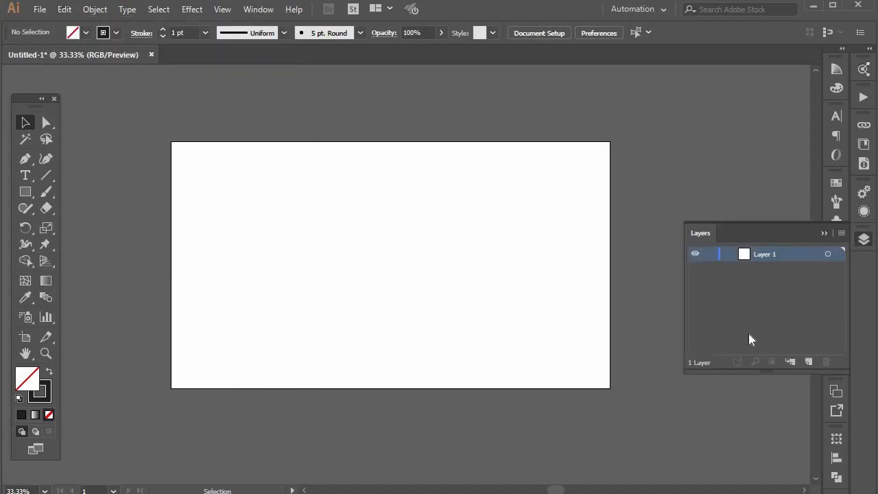
click(807, 362)
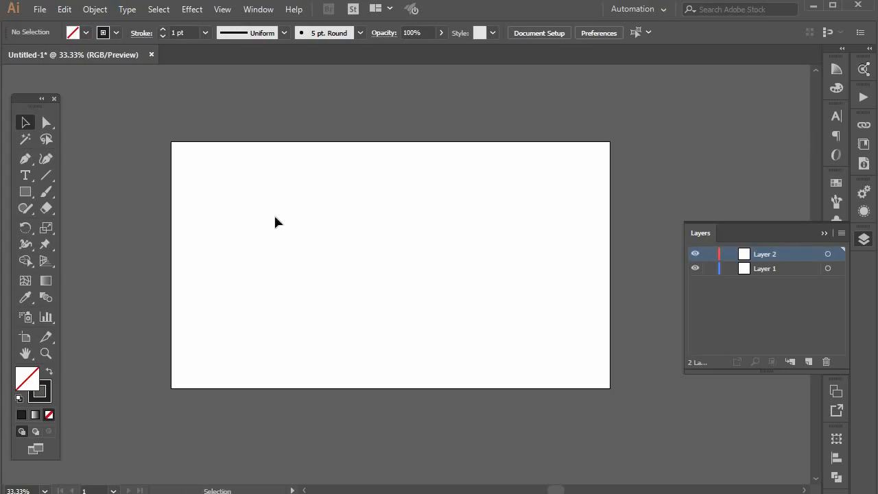
key(ctrl)
key(ctrl+v)
drag(309, 215, 308, 219)
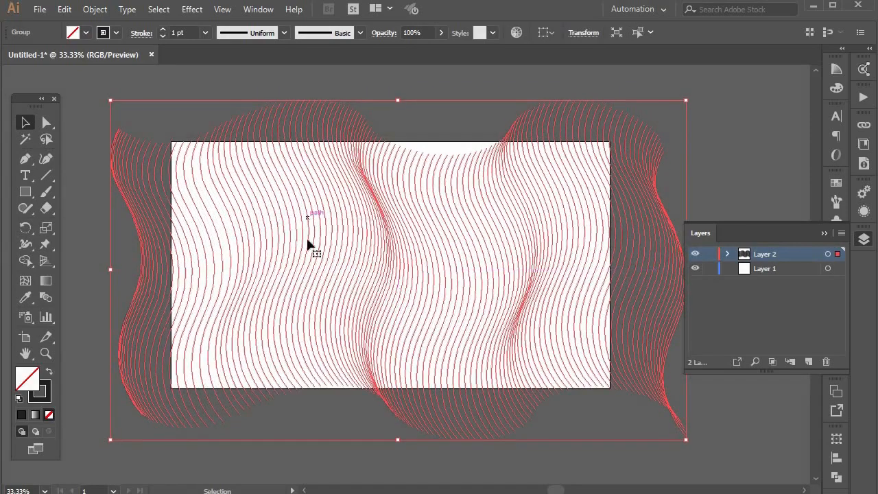
Lock Layer 2 with the wavy lines and make Layer 1 the active layer.
click(708, 254)
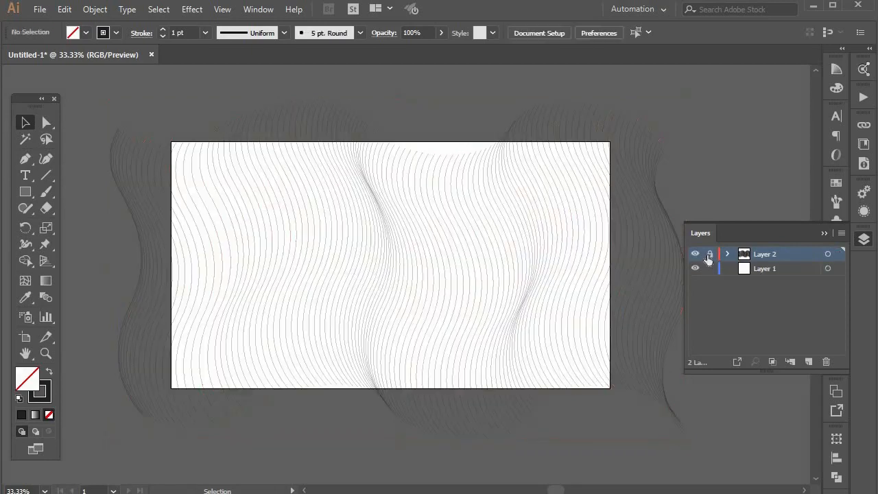
click(825, 233)
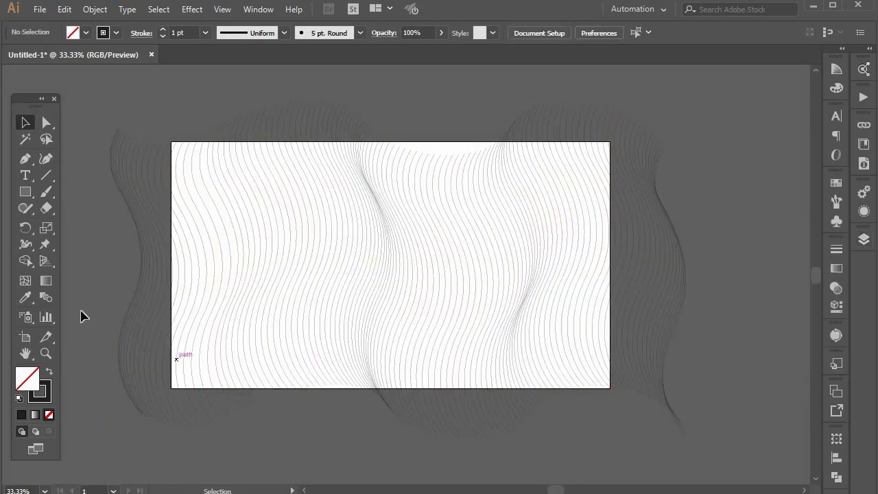
click(25, 193)
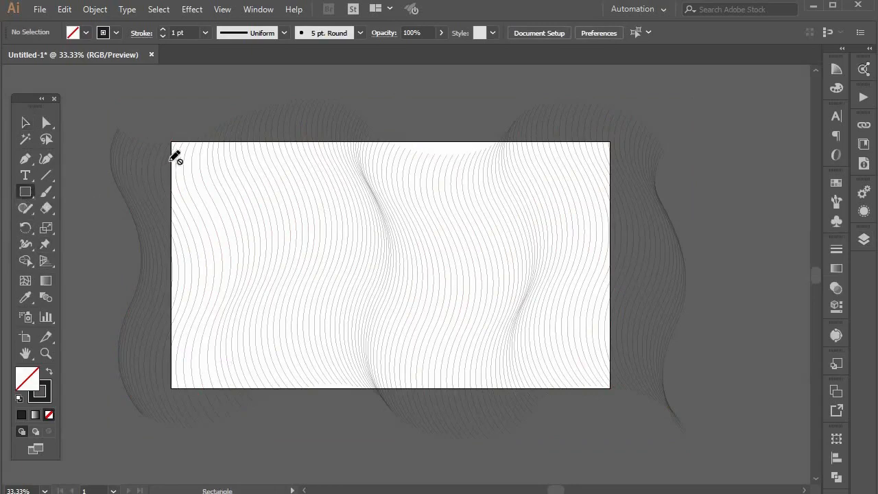
click(863, 239)
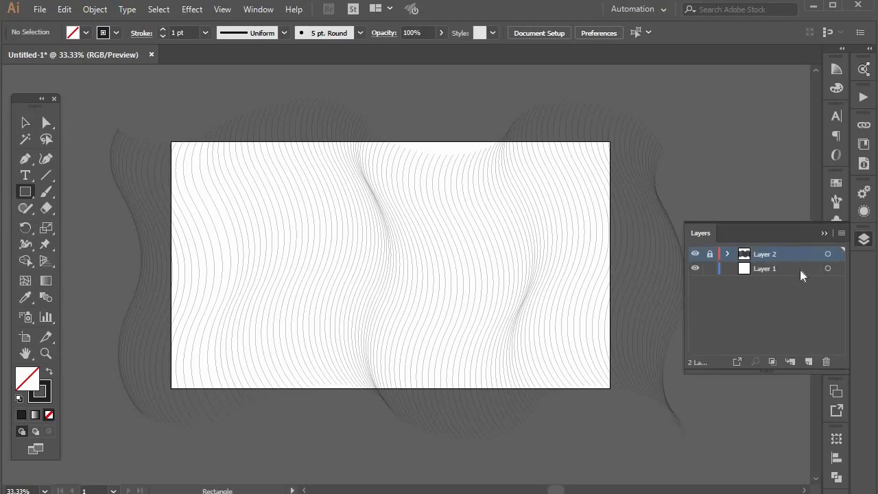
click(764, 268)
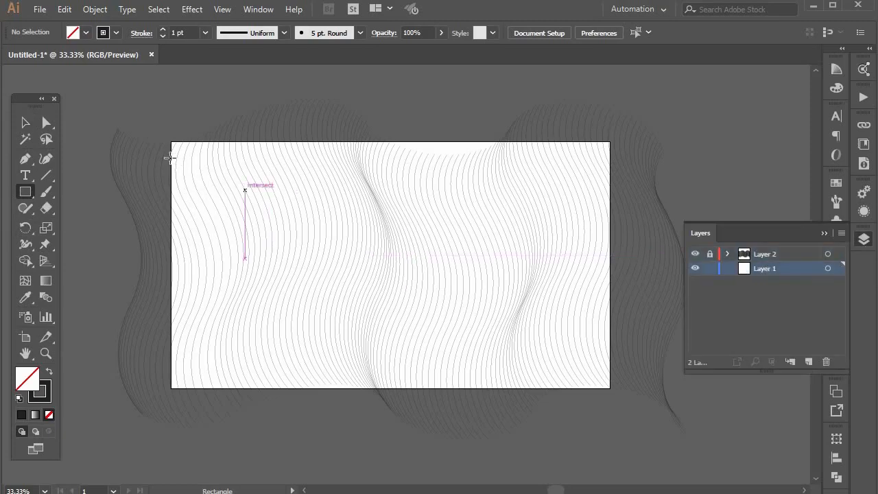
Draw a rectangle on Layer 1 behind the wavy lines, slightly inside the artboard's edges.
scroll(176, 146, down, 1)
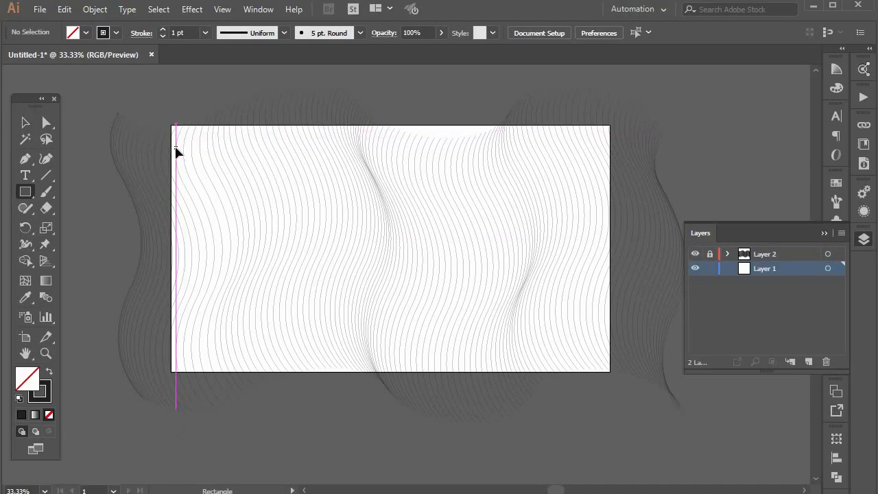
scroll(175, 147, right, 3)
scroll(123, 160, up, 1)
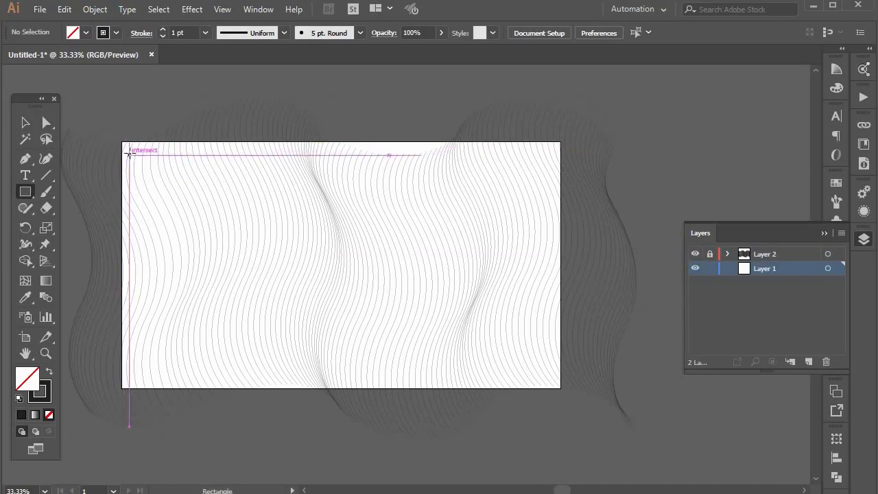
drag(129, 153, 541, 377)
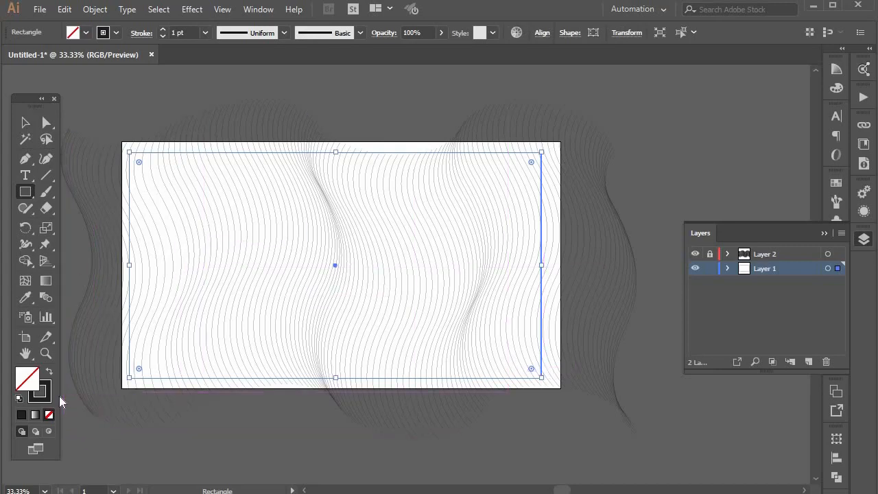
Remove the rectangle's stroke and fill it with the White, Black gradient swatch.
click(116, 33)
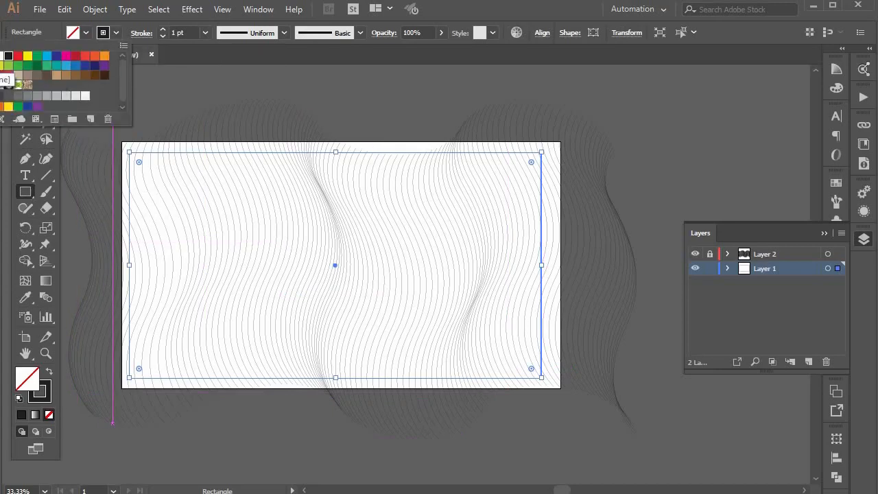
click(8, 84)
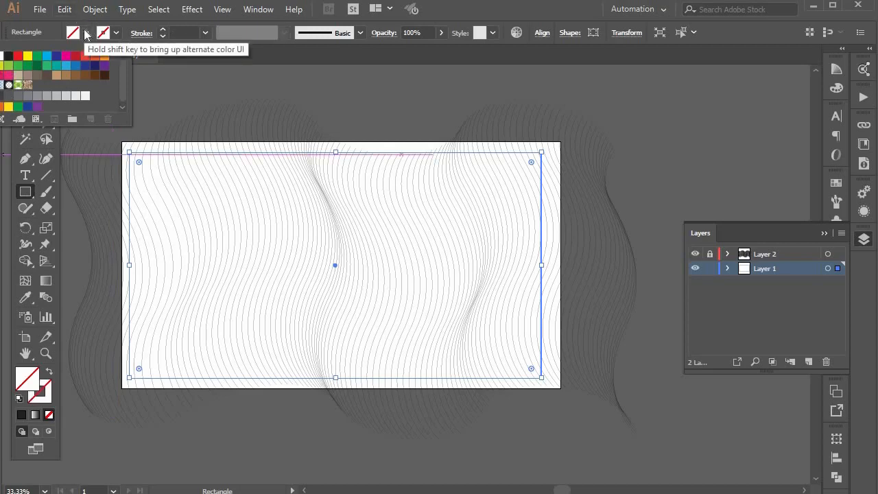
click(85, 33)
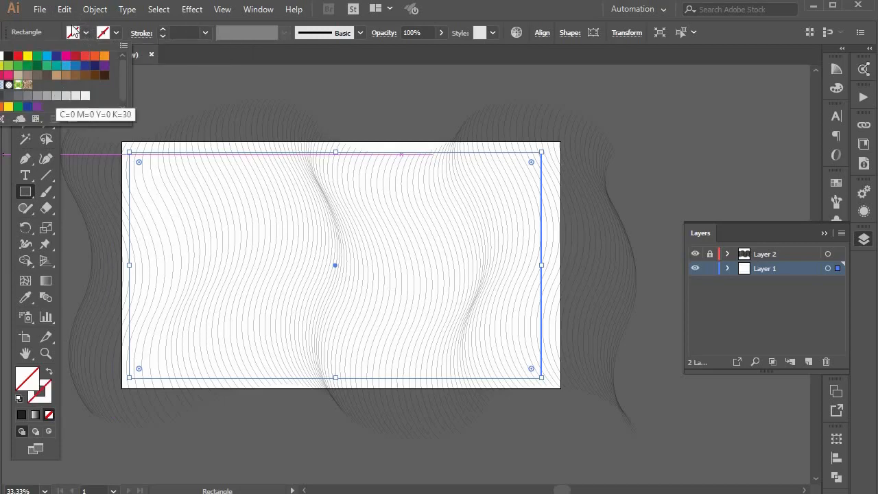
click(85, 33)
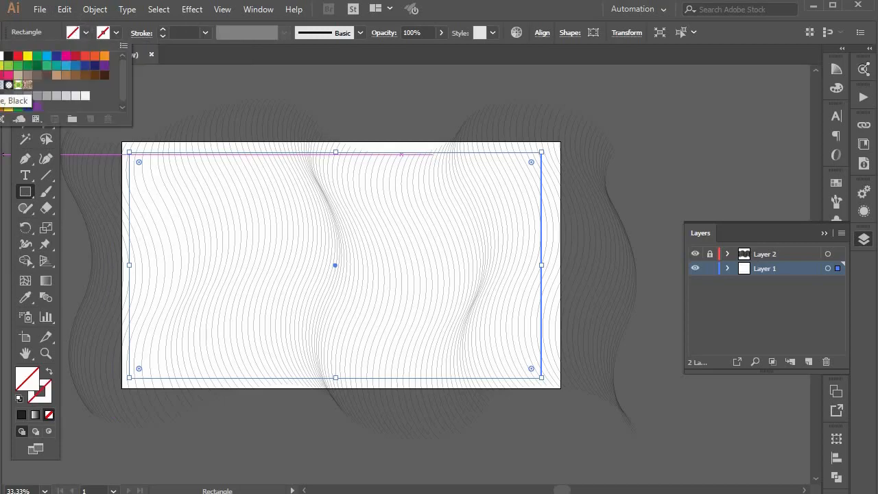
click(9, 85)
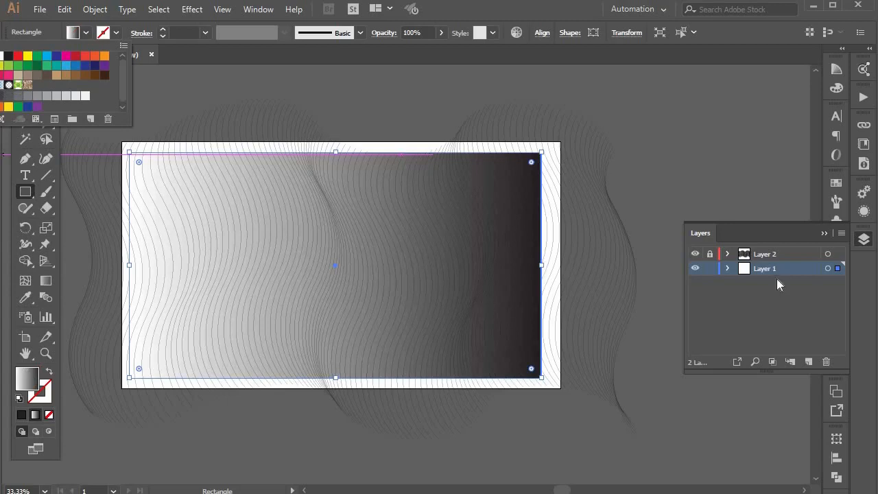
Recolour the rectangle's linear gradient to run from violet-blue 6100FF at 0% to pink FF55D9 at 100%.
click(824, 233)
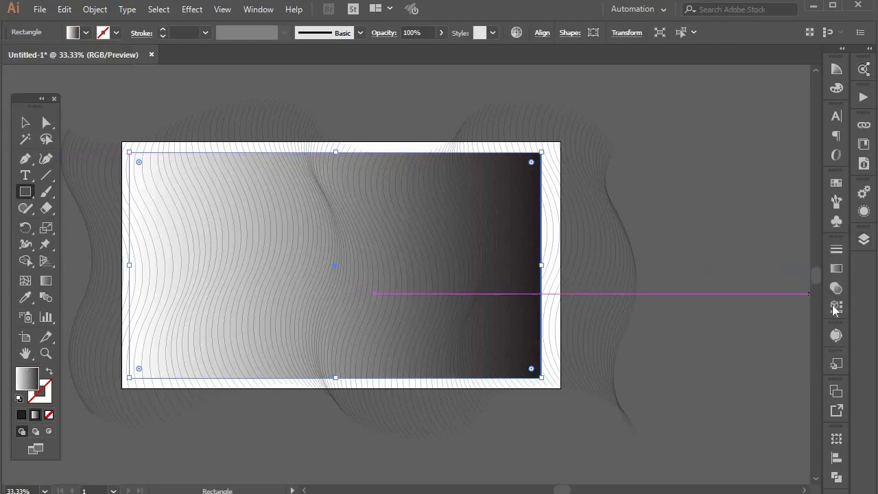
click(837, 269)
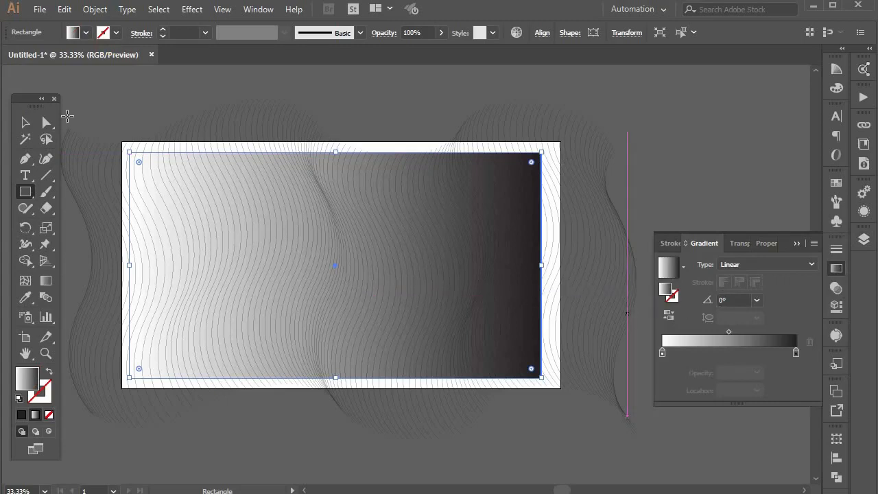
double_click(661, 353)
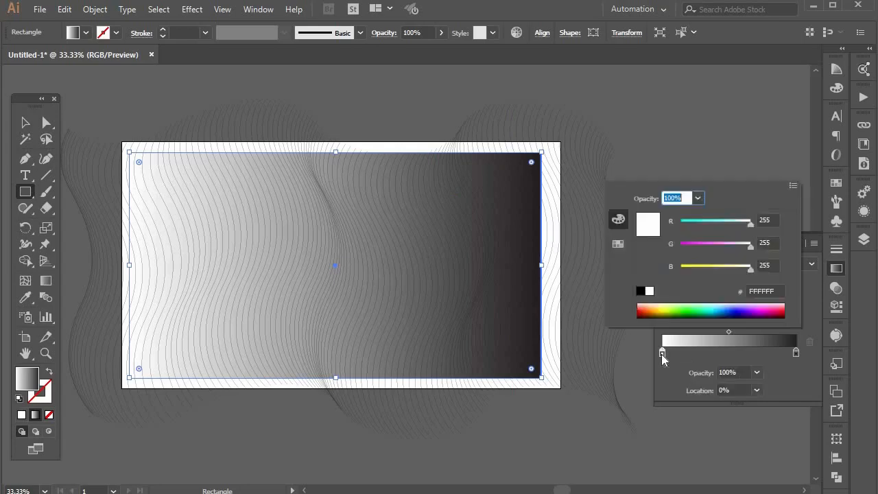
drag(735, 307, 748, 307)
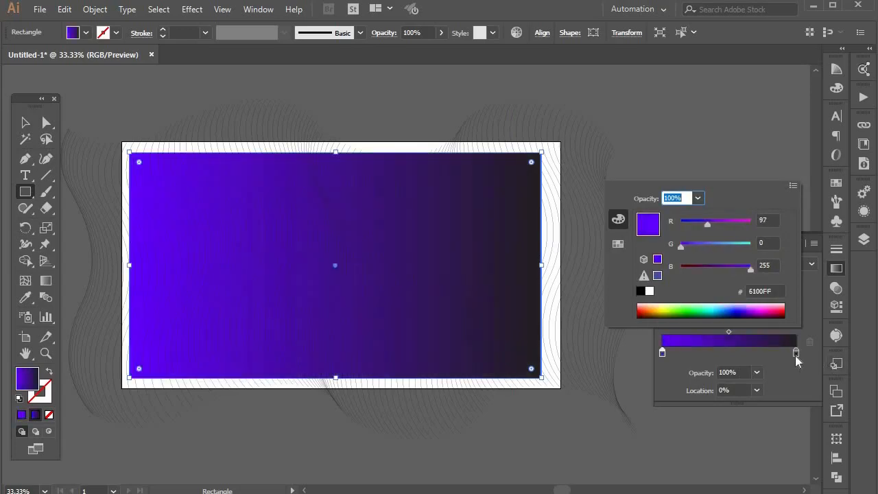
click(796, 355)
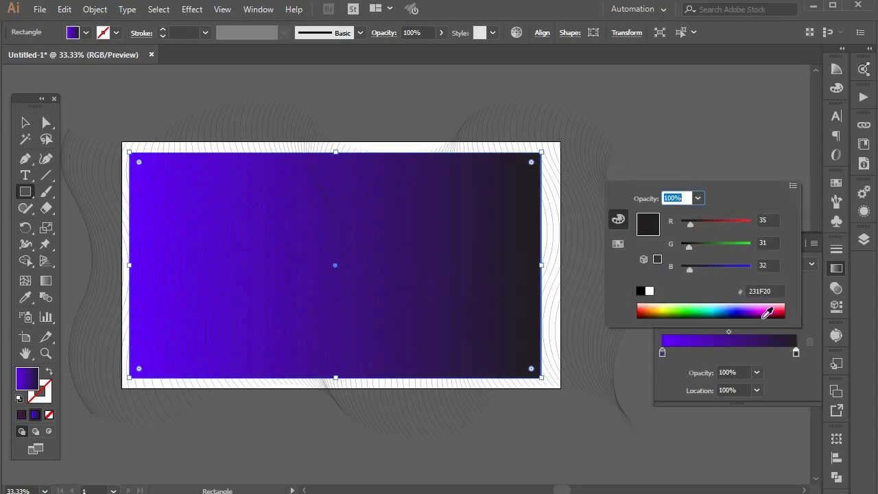
drag(767, 312, 770, 302)
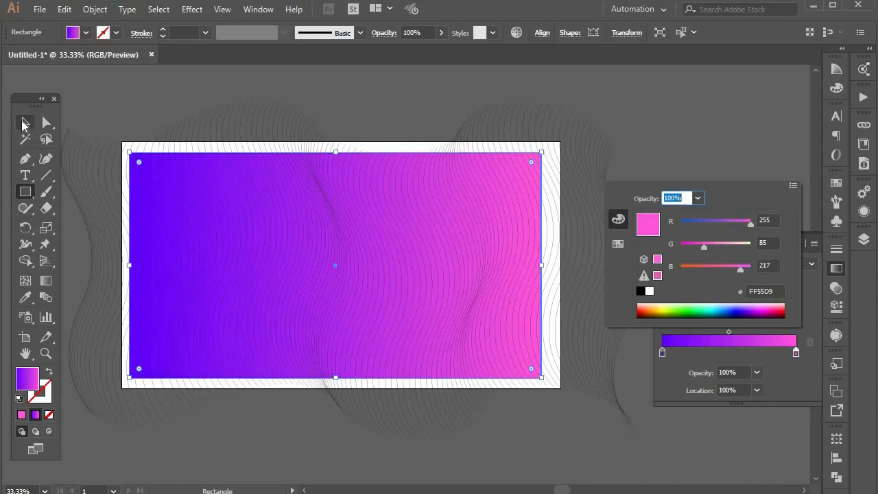
key(Escape)
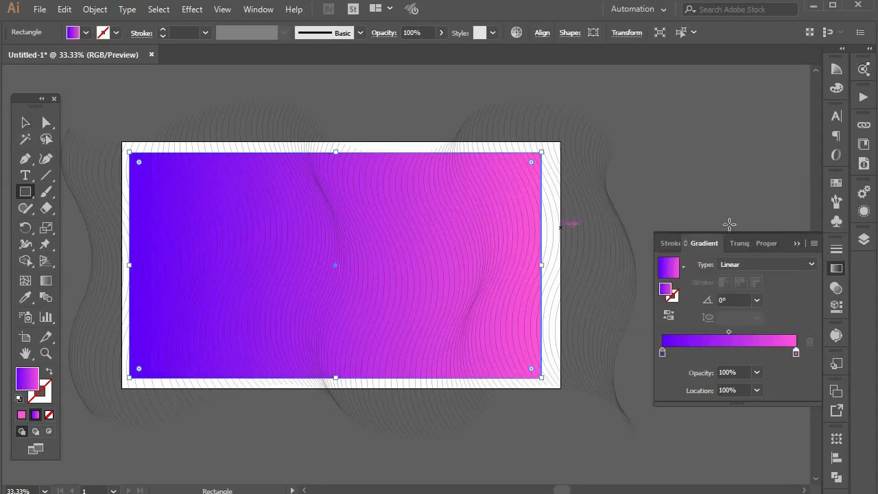
click(796, 244)
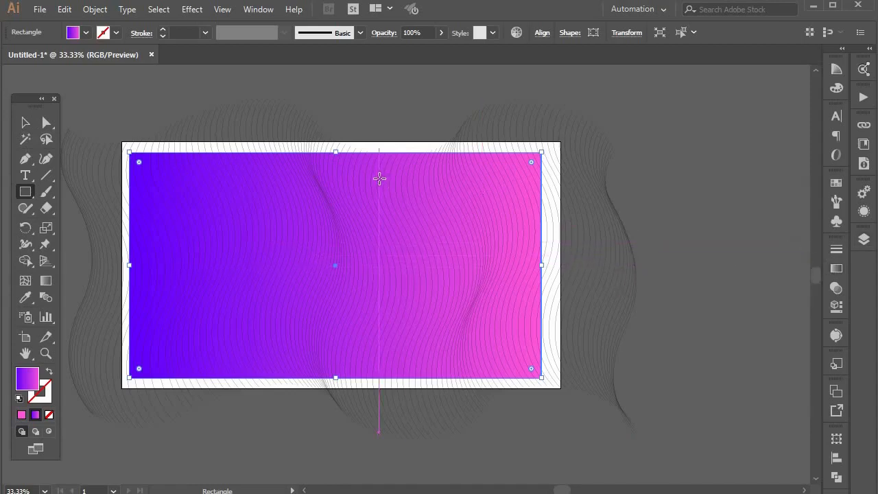
Unlock the wavy lines' Layer 2 and lock Layer 1 with the gradient rectangle.
click(863, 240)
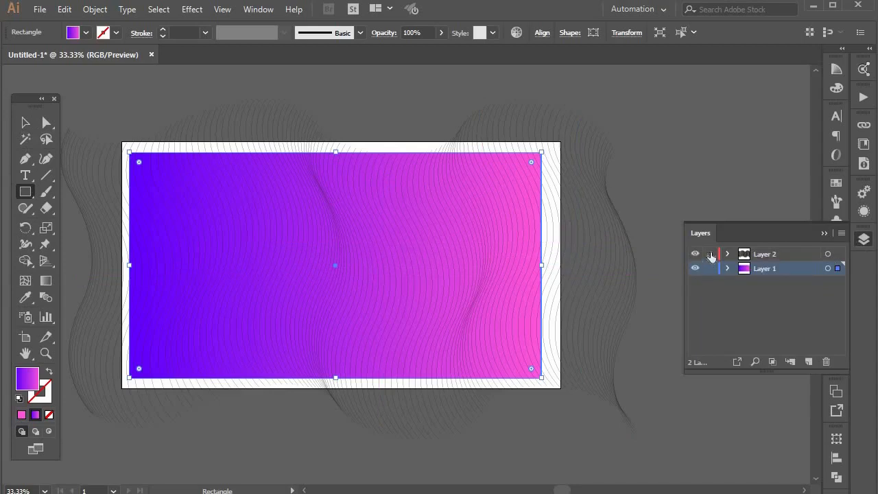
click(710, 255)
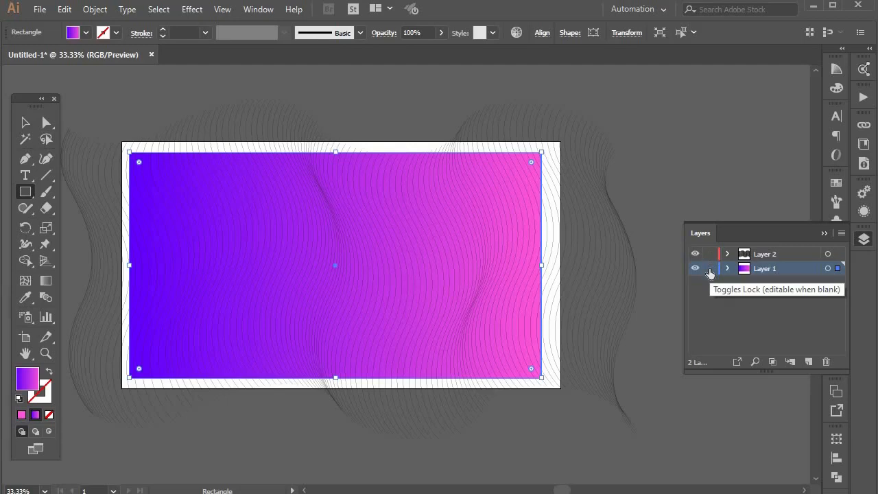
click(710, 269)
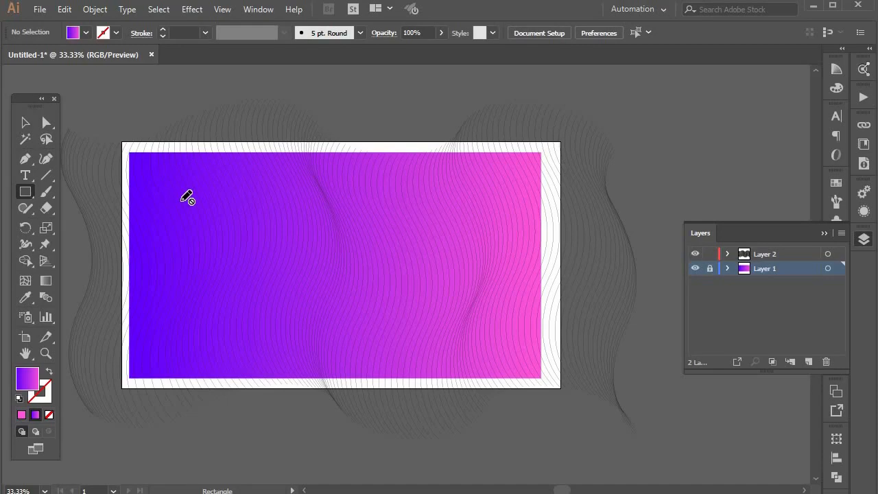
key(v)
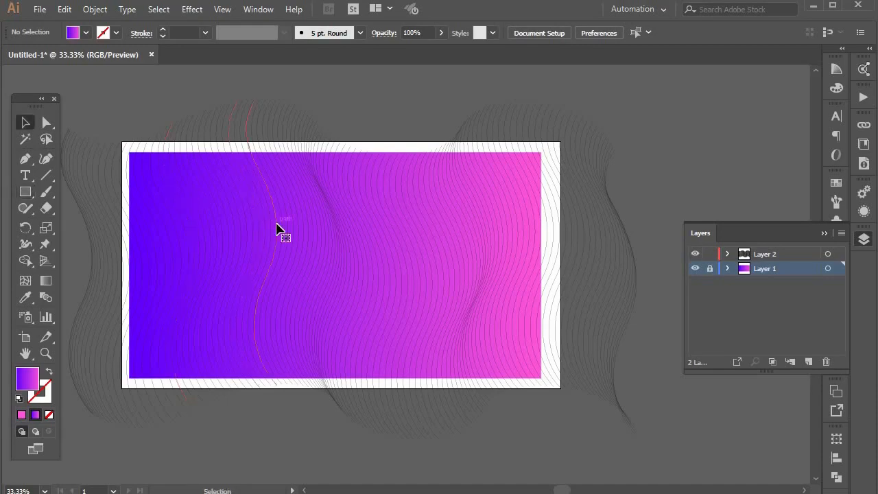
Set the wavy line group's stroke colour to white.
click(277, 229)
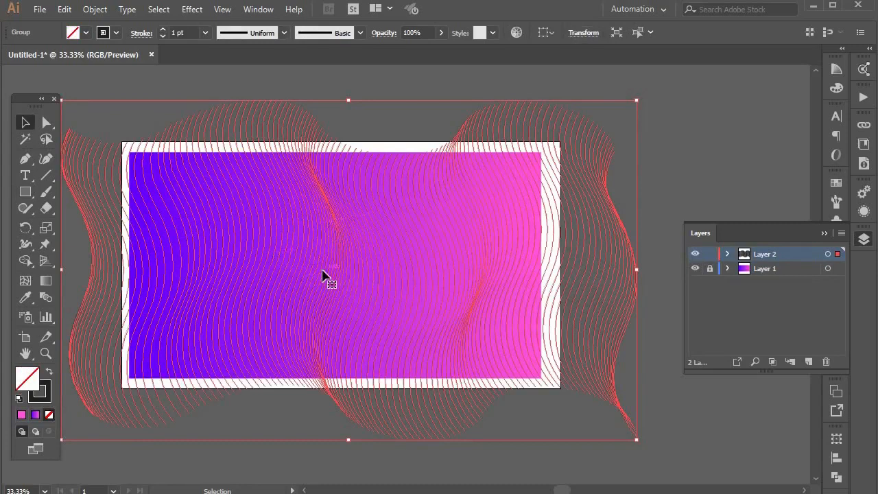
click(823, 232)
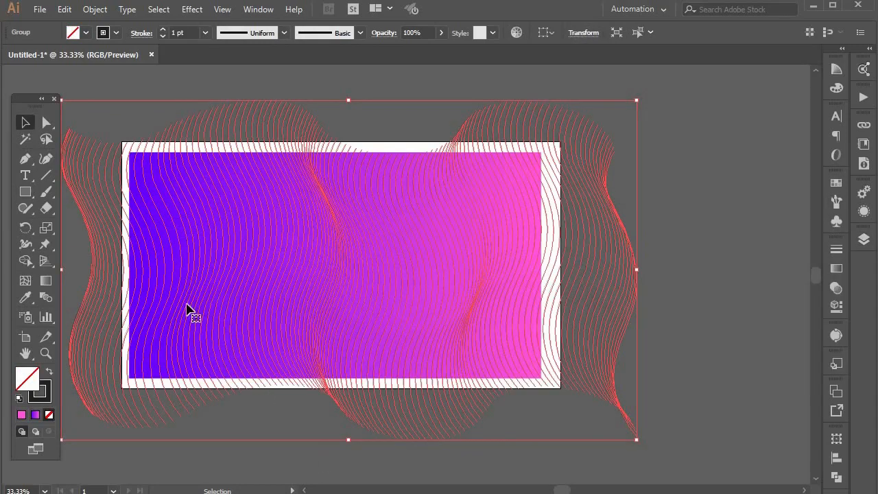
click(116, 33)
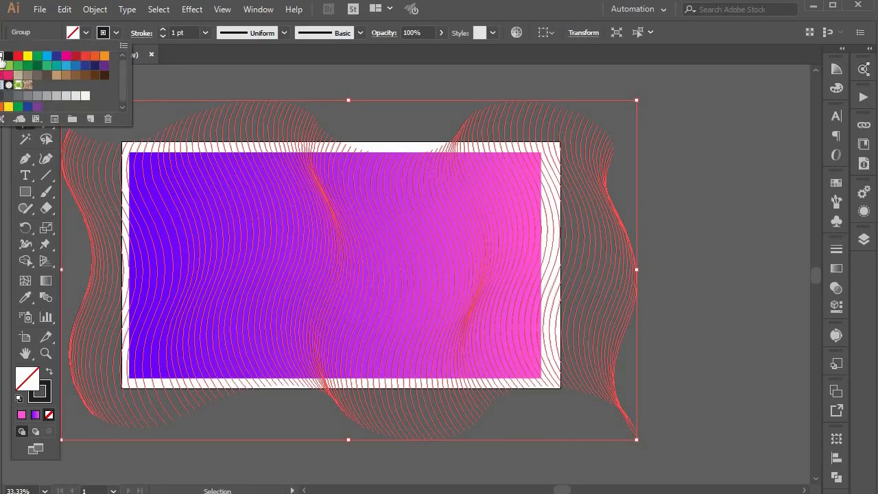
click(2, 57)
click(193, 83)
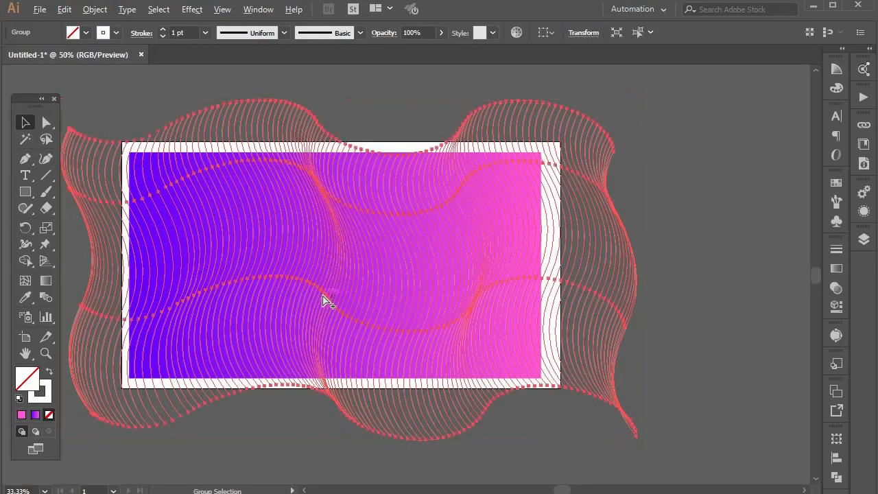
Examine the white wavy lines over the gradient rectangle, both up close and across the whole artboard.
scroll(327, 297, up, 7)
scroll(321, 292, down, 1)
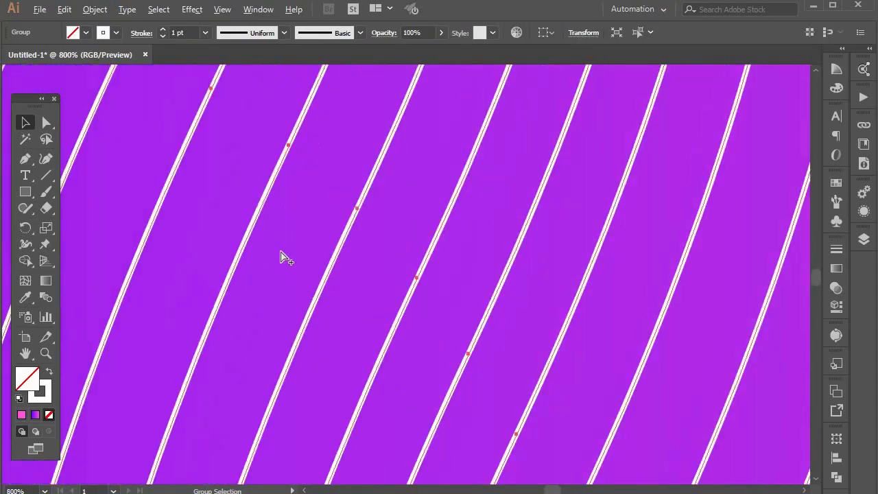
scroll(220, 157, down, 4)
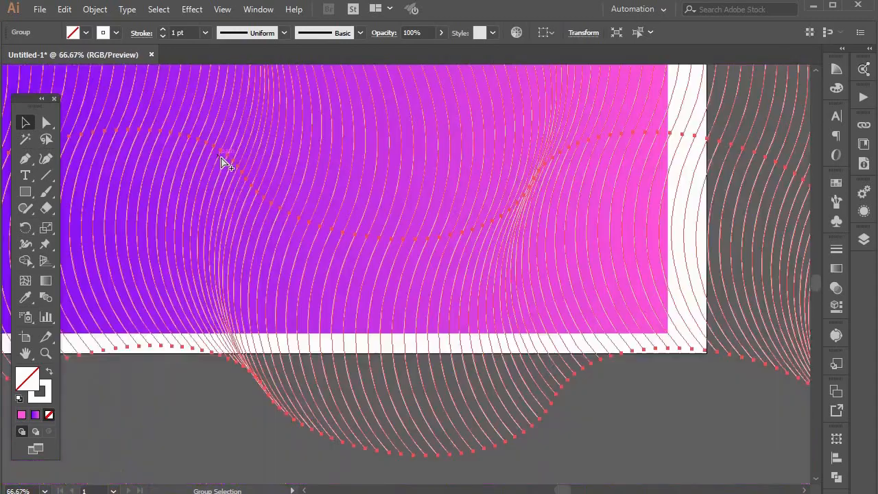
scroll(221, 158, left, 1)
scroll(221, 157, up, 7)
scroll(221, 158, down, 1)
scroll(234, 155, left, 2)
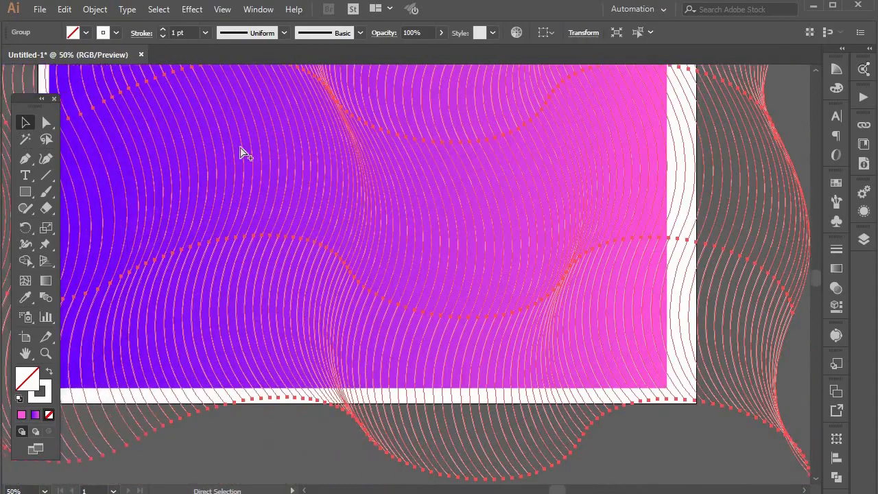
scroll(241, 151, down, 1)
scroll(241, 151, left, 1)
scroll(246, 165, up, 2)
scroll(249, 175, down, 1)
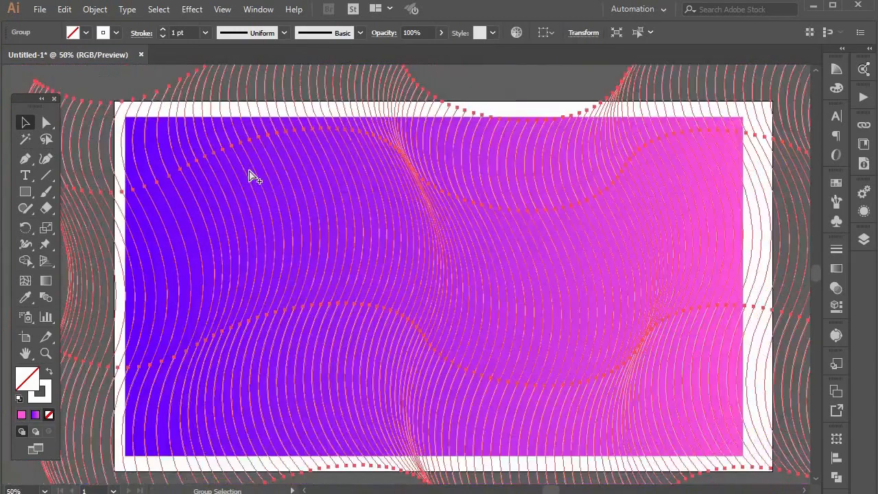
scroll(221, 104, down, 1)
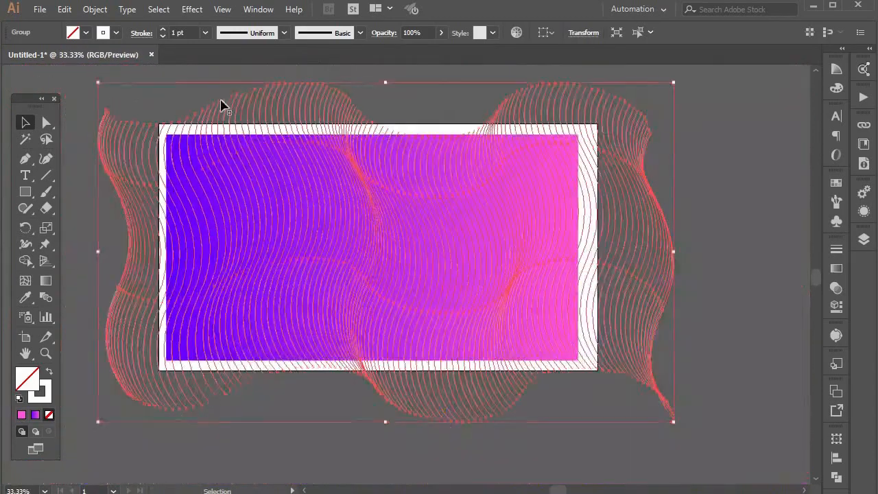
Increase the wavy line group's stroke weight to 5 pt.
click(163, 30)
click(164, 30)
click(163, 29)
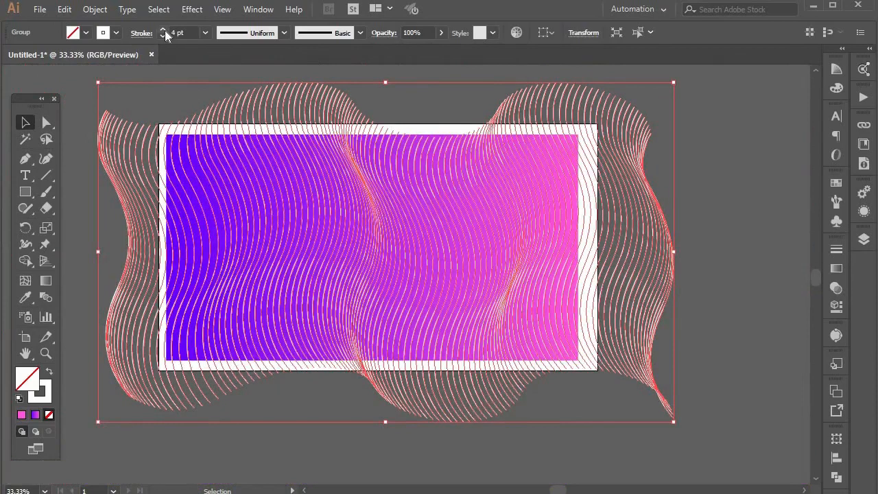
click(163, 29)
click(166, 89)
click(210, 164)
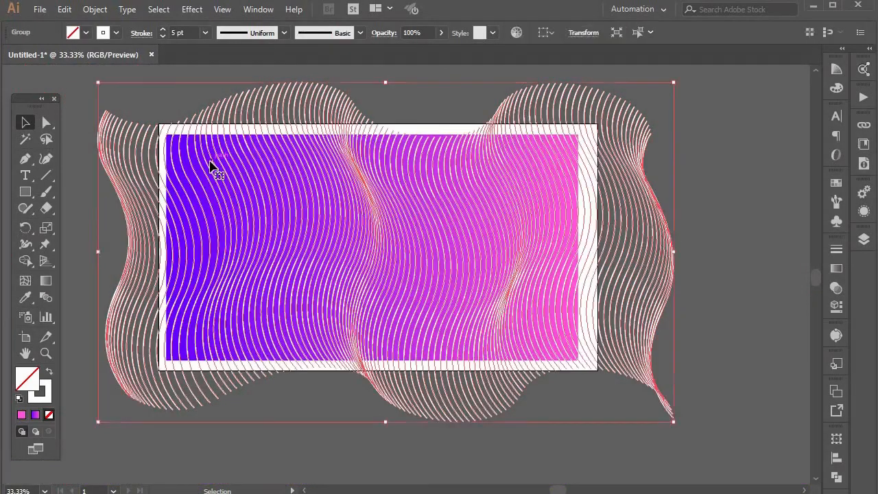
Give the wavy lines' stroke a round cap and a round join corner.
click(137, 34)
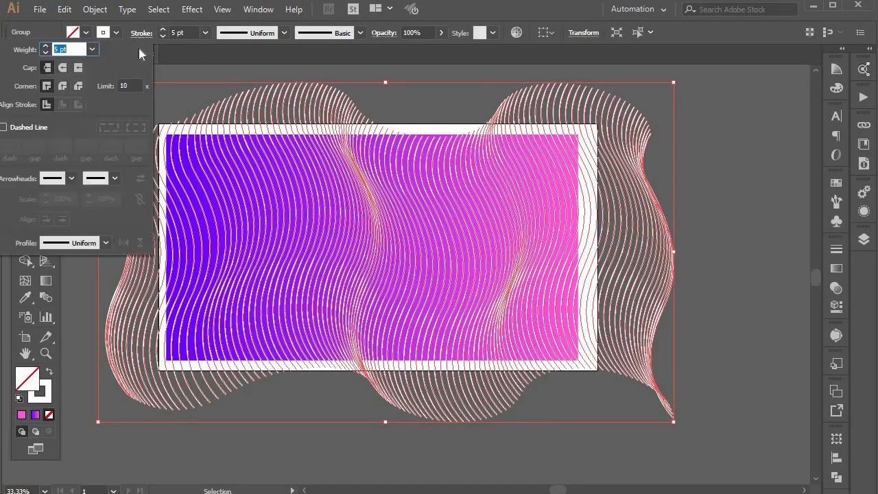
click(63, 66)
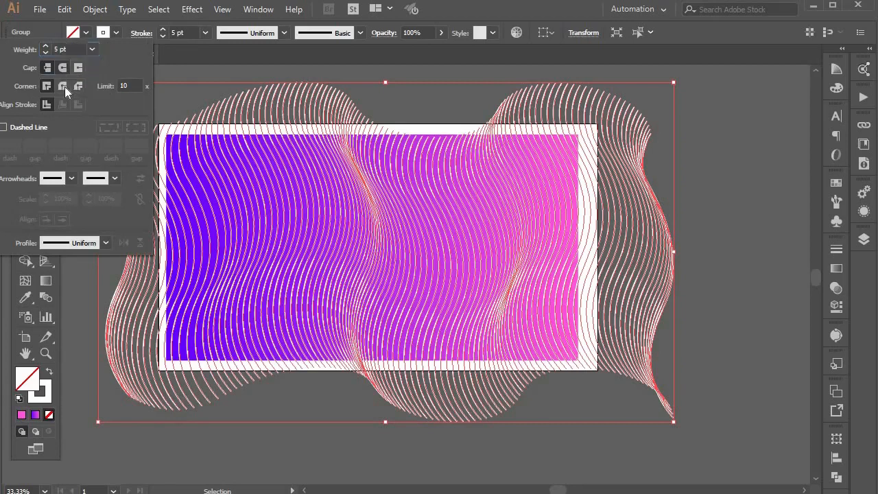
click(64, 86)
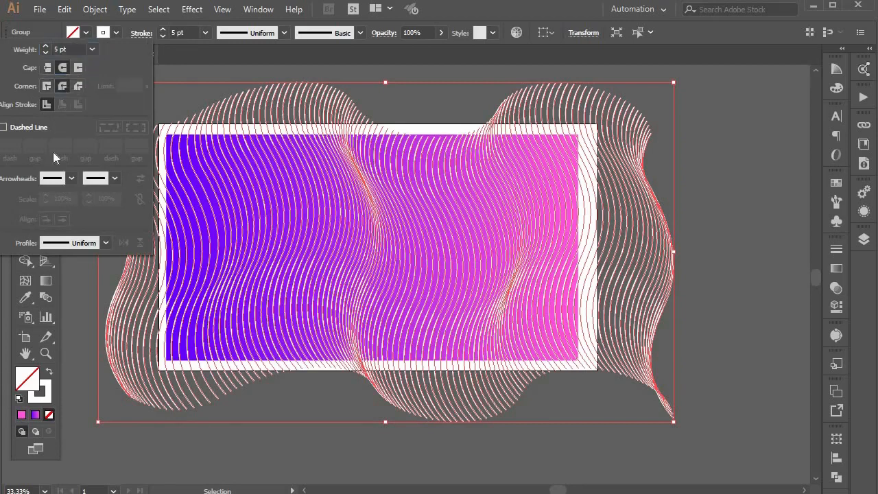
Turn the wavy lines into dotted lines by enabling Dashed Line with 0 pt dashes and 9 pt gaps.
click(19, 130)
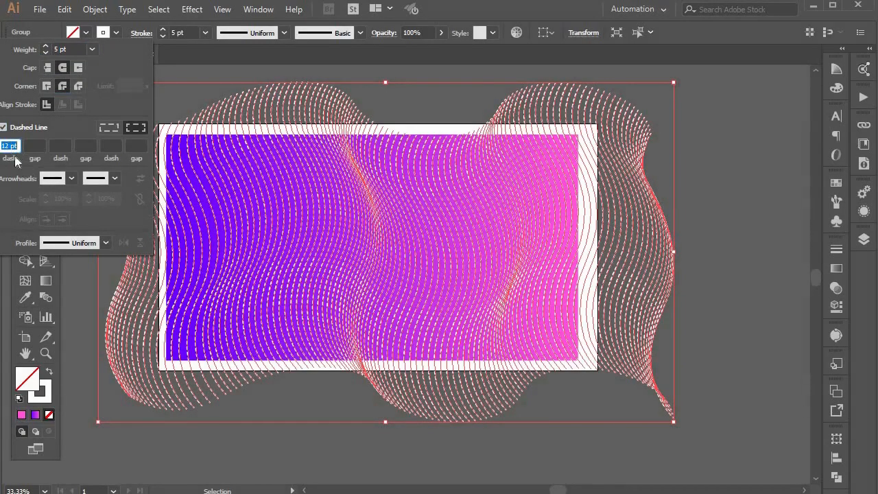
text(0)
click(42, 144)
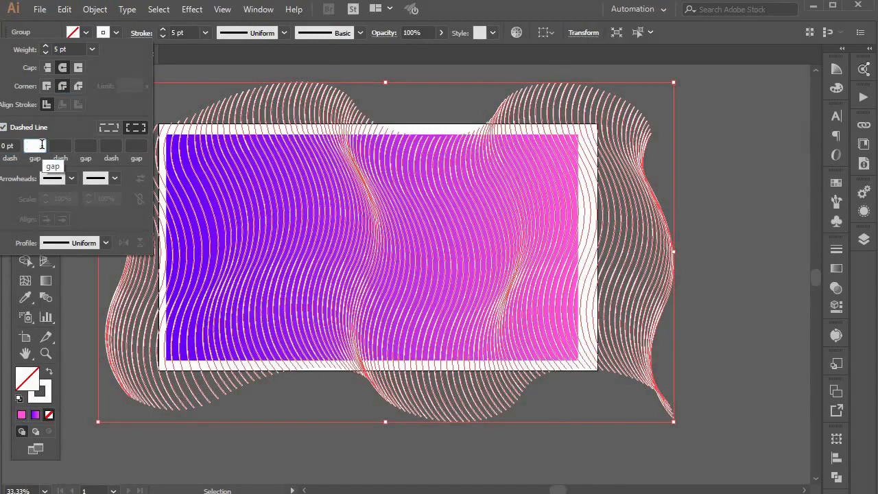
text(9)
click(67, 144)
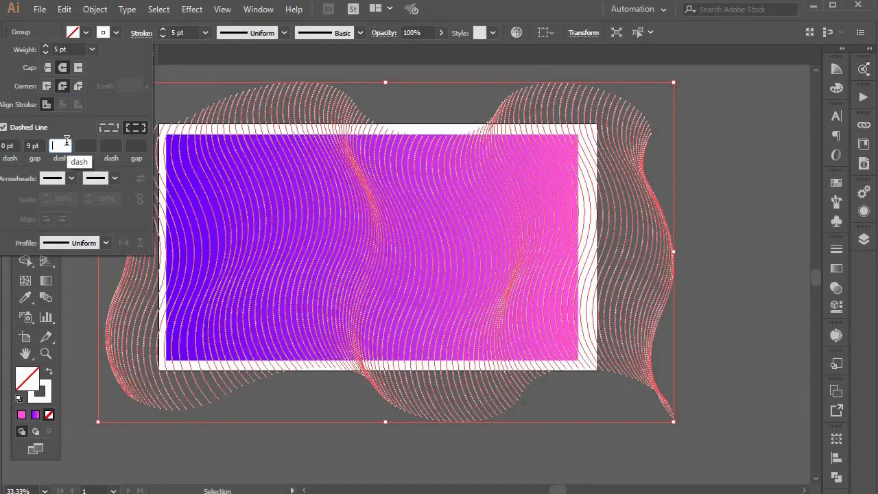
text(0)
click(84, 144)
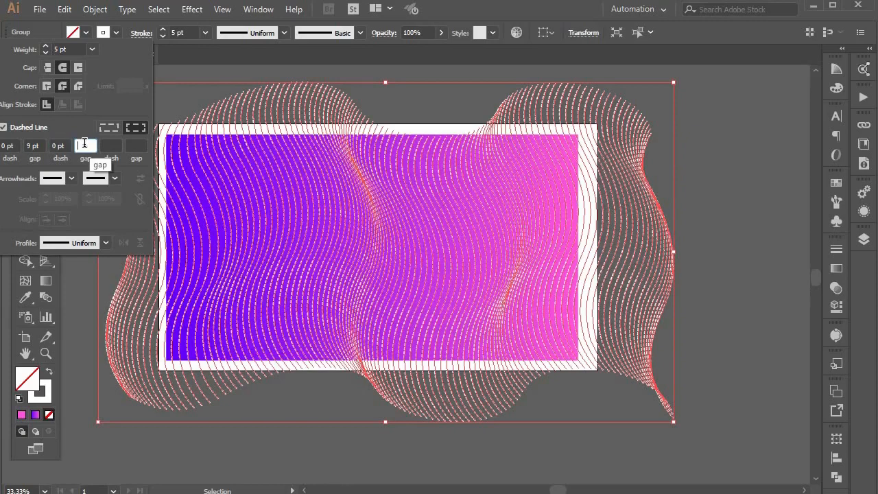
text(9)
click(117, 146)
text(0)
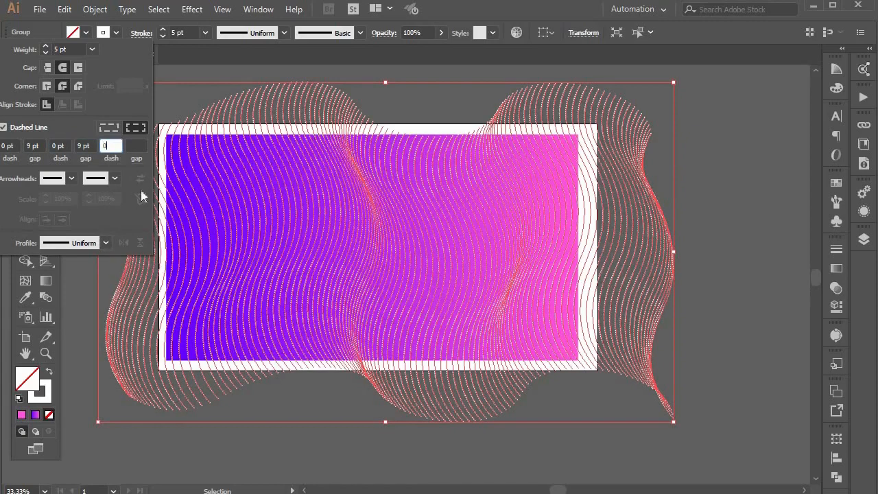
click(137, 146)
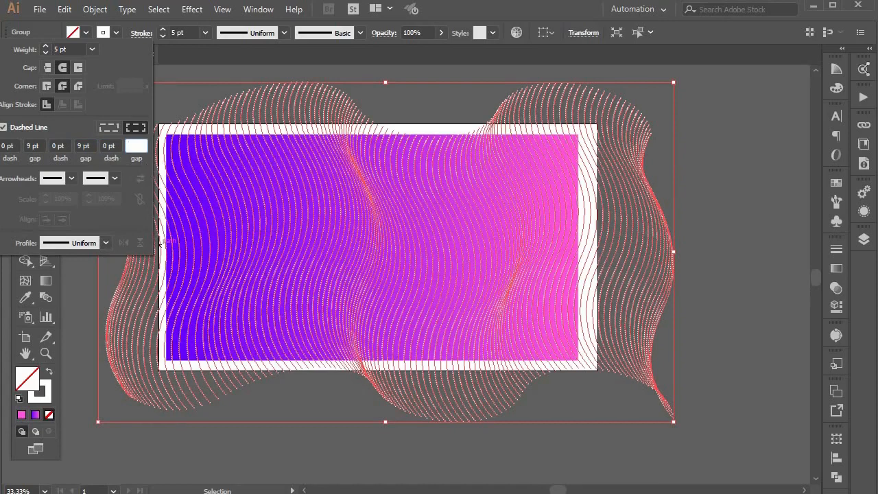
text(5)
click(187, 112)
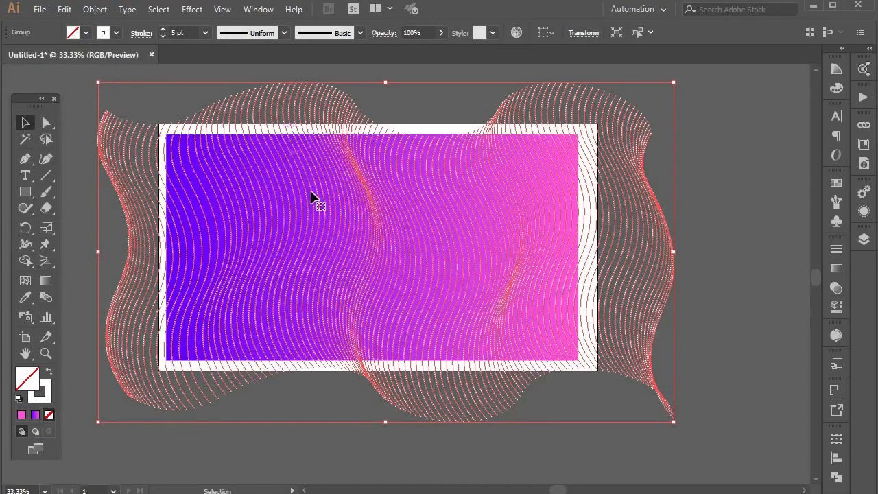
Set the dotted wavy line group's blending mode to Overlay.
scroll(313, 200, up, 2)
scroll(312, 199, up, 4)
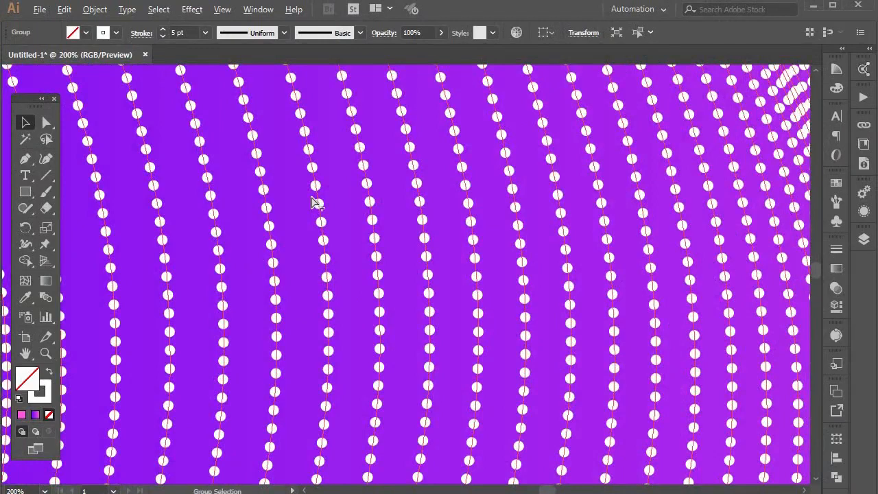
scroll(312, 200, down, 5)
scroll(312, 200, down, 1)
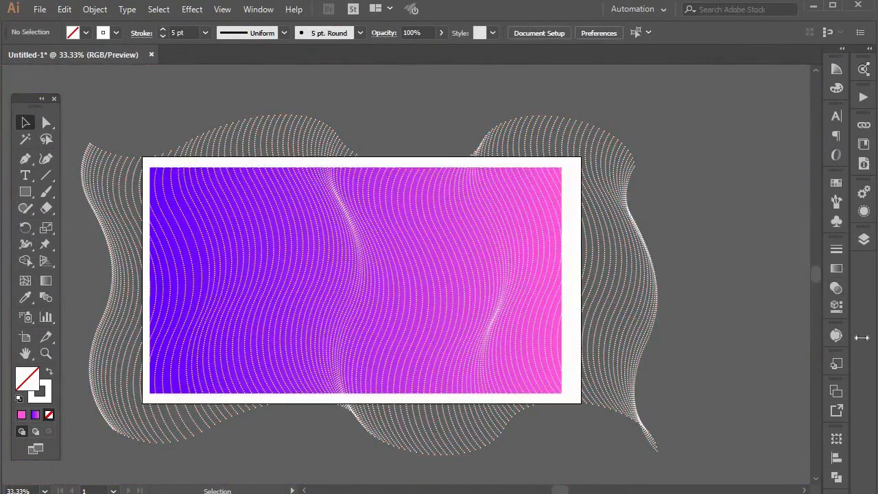
click(829, 288)
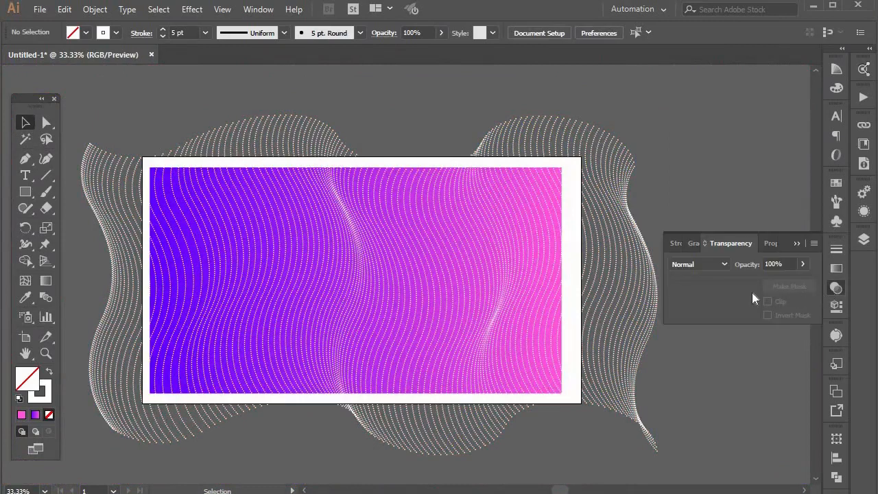
click(295, 242)
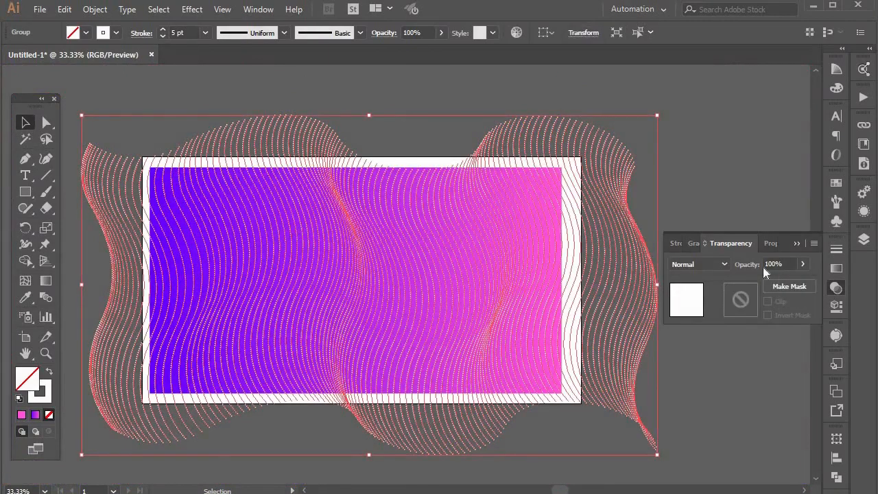
click(717, 265)
click(717, 267)
click(717, 267)
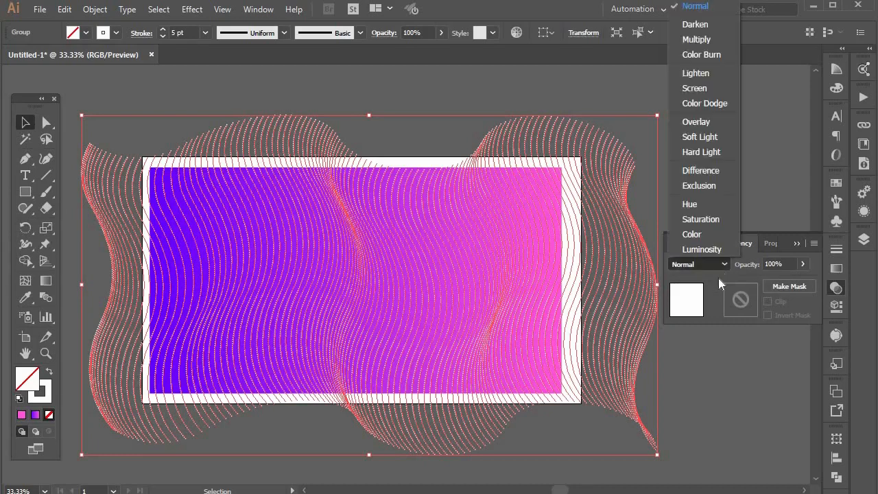
click(708, 261)
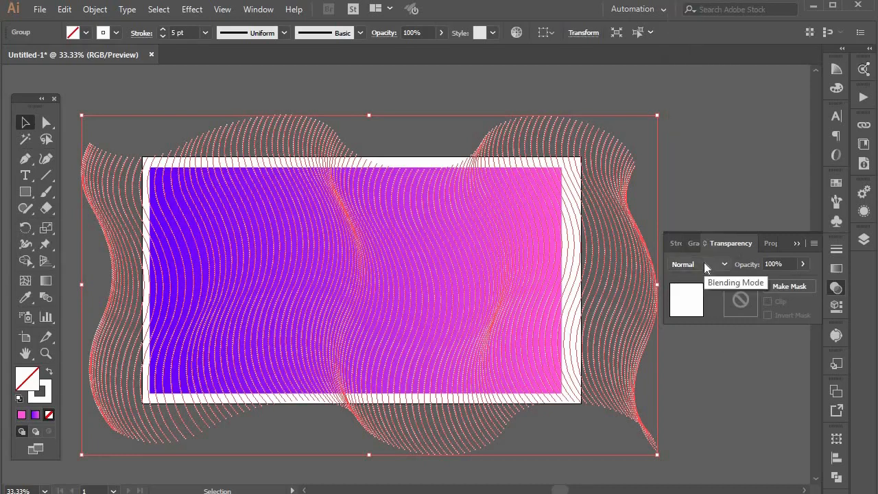
click(704, 262)
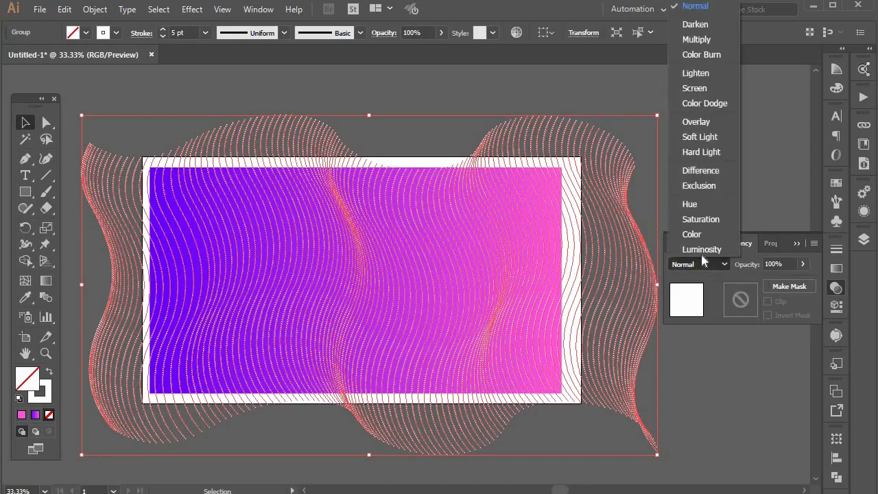
click(701, 123)
Reduce the dotted wavy line group's opacity to 50% and deselect it.
click(801, 264)
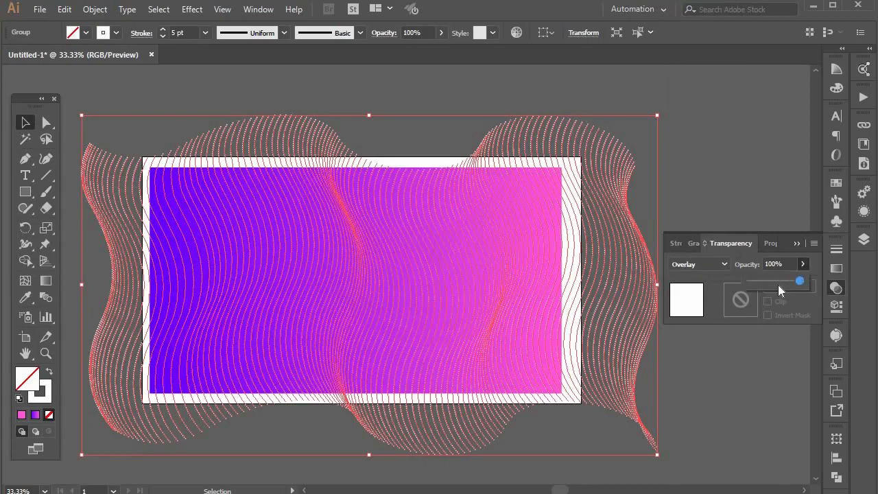
click(783, 282)
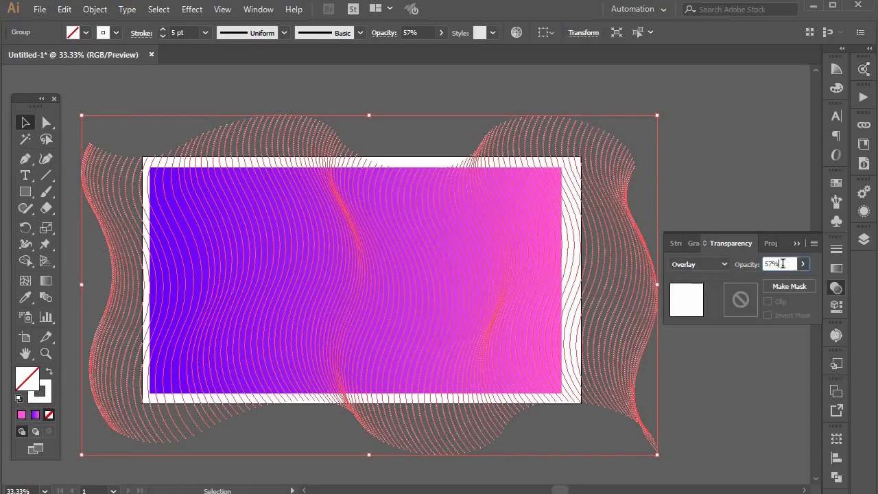
drag(782, 264, 750, 269)
text(5)
text(0)
key(Return)
key(ctrl+shift+a)
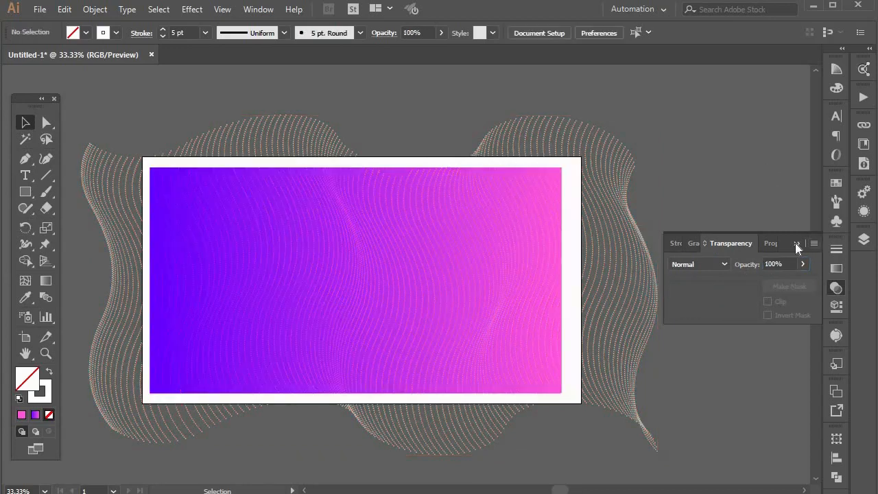
click(796, 243)
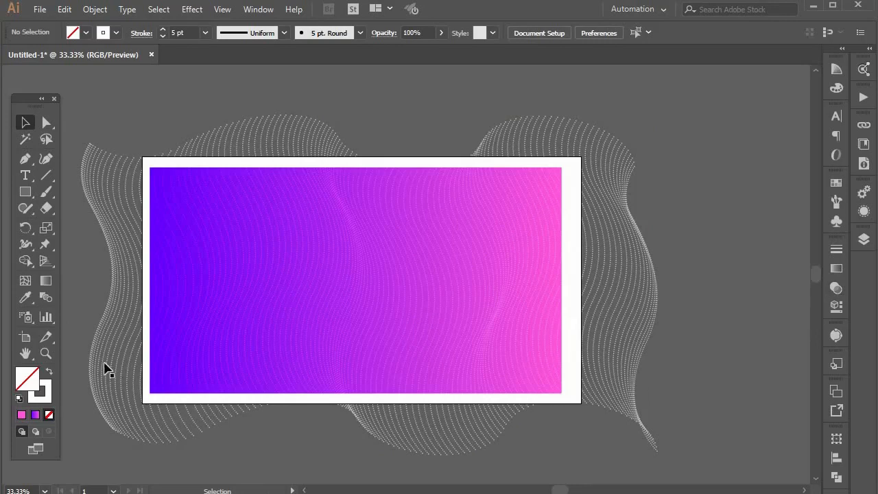
Draw a white rectangle without a stroke over the gradient rectangle, matching its size.
click(27, 192)
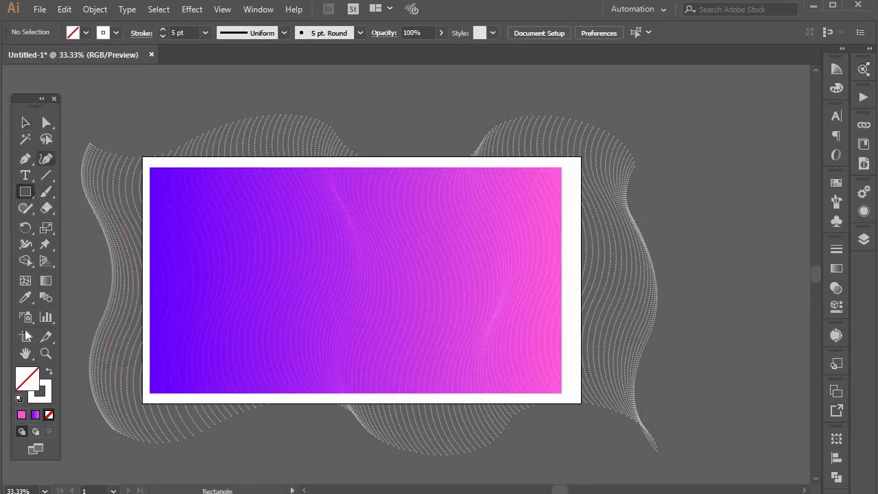
click(51, 374)
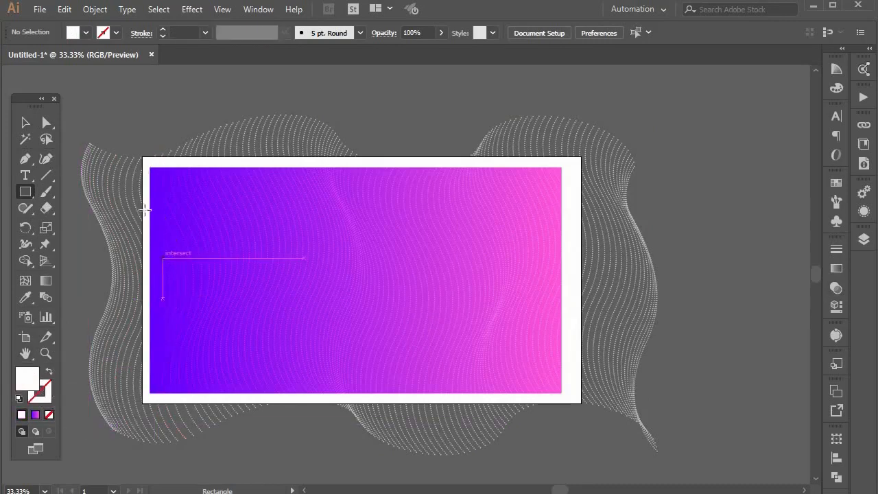
drag(149, 167, 563, 397)
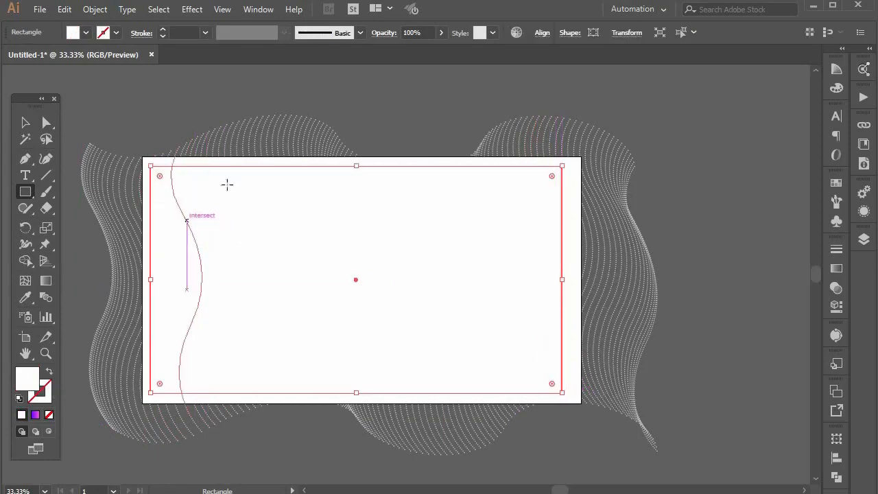
Fit the white rectangle's corner to the gradient rectangle, use it as a clipping mask for the dotted wavy lines, and deselect everything.
mouse_move(151, 167)
mouse_down()
mouse_move(163, 194)
mouse_move(162, 177)
mouse_move(149, 168)
mouse_up()
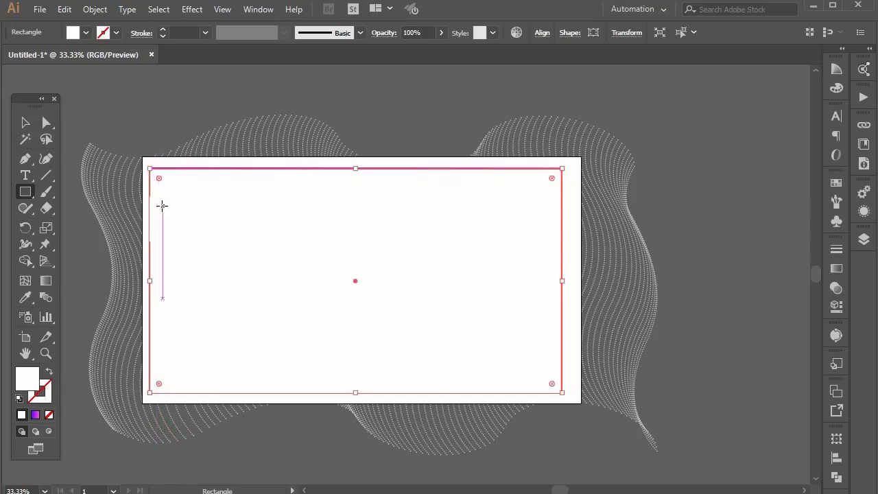
key(v)
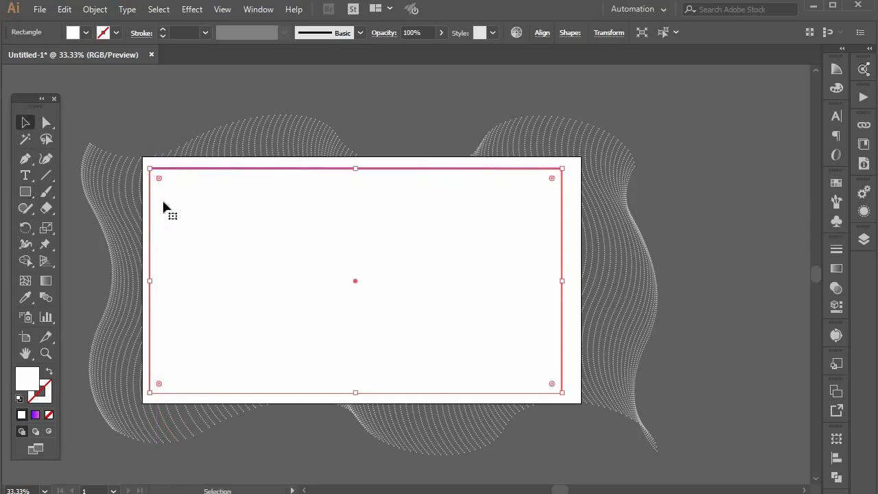
click(107, 93)
drag(134, 114, 362, 348)
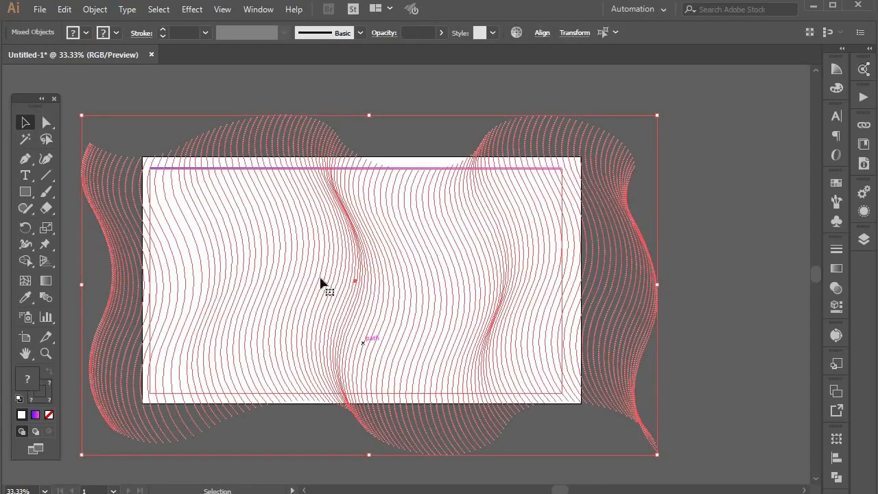
right_click(277, 218)
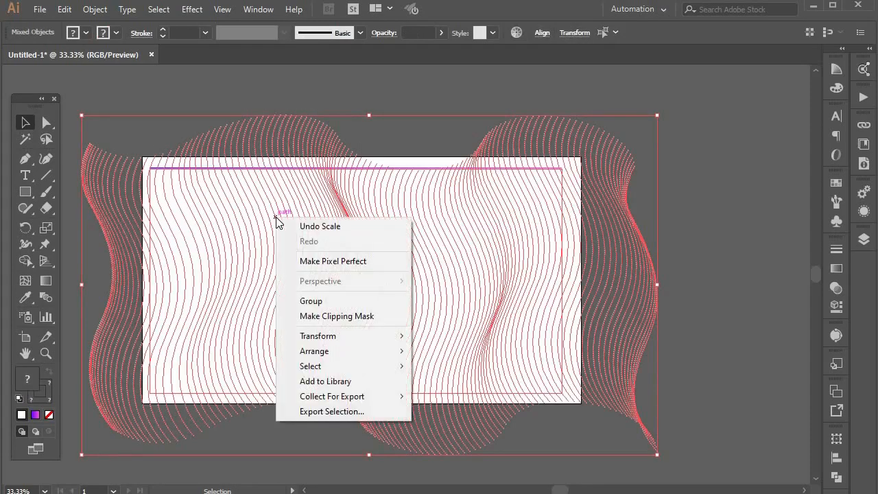
click(331, 320)
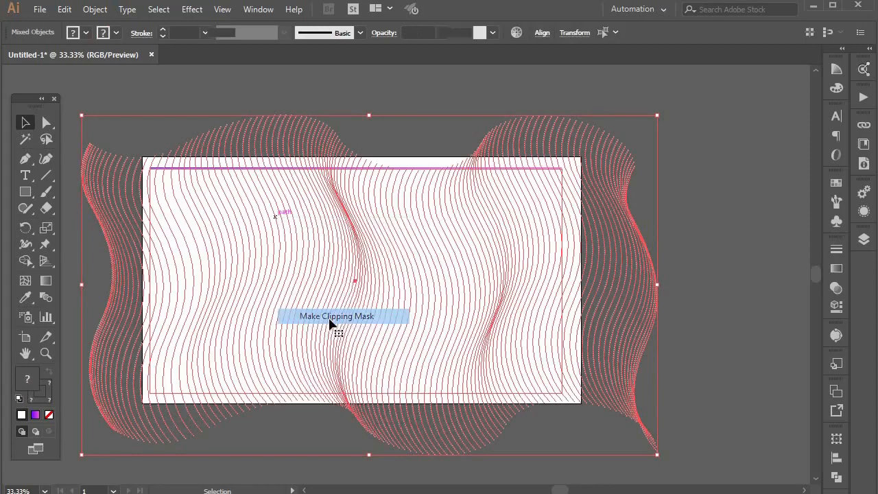
click(657, 248)
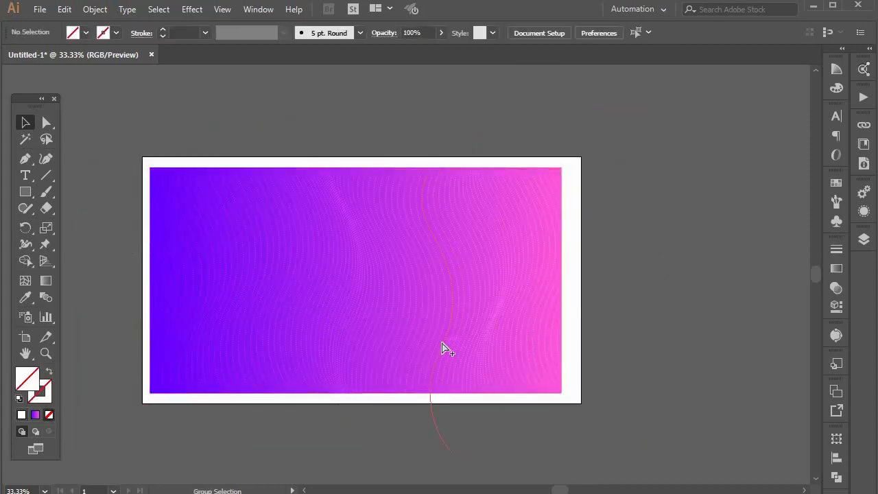
scroll(443, 349, up, 1)
scroll(442, 348, left, 3)
scroll(443, 348, up, 1)
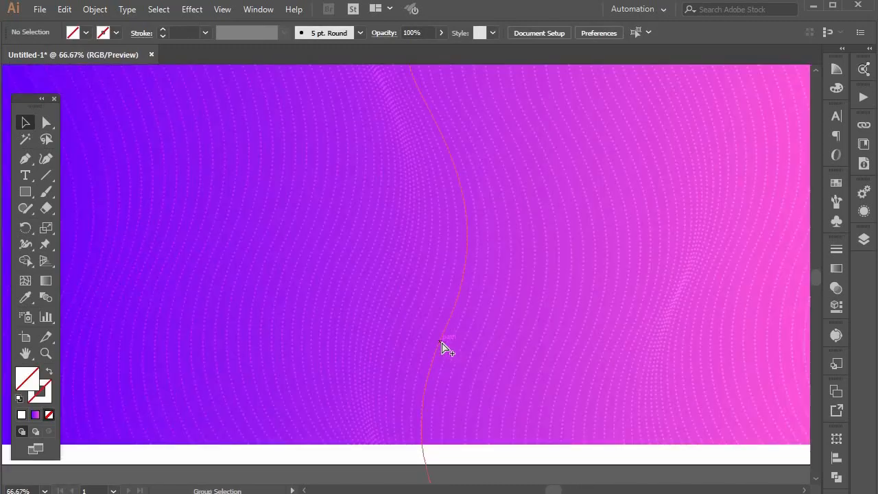
scroll(443, 349, down, 1)
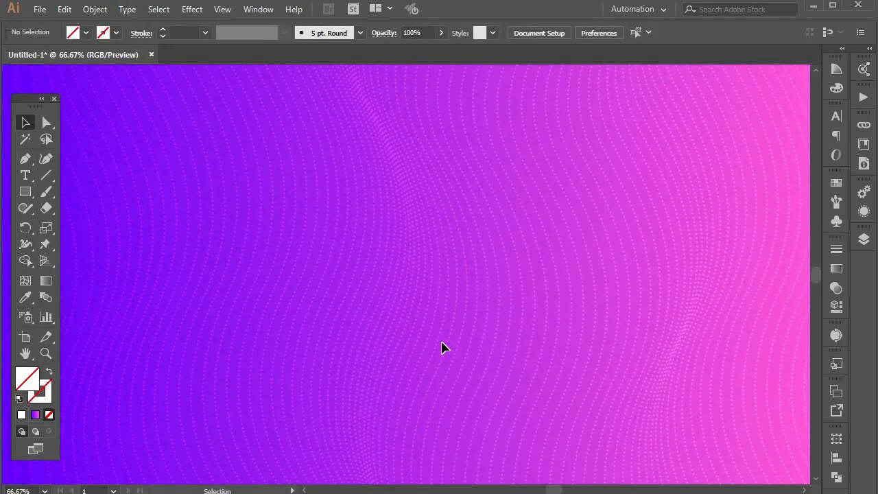
scroll(442, 348, up, 1)
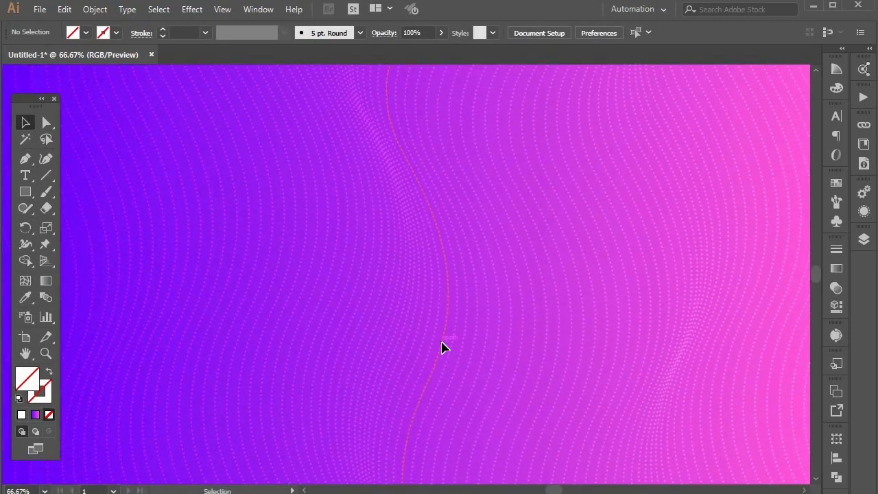